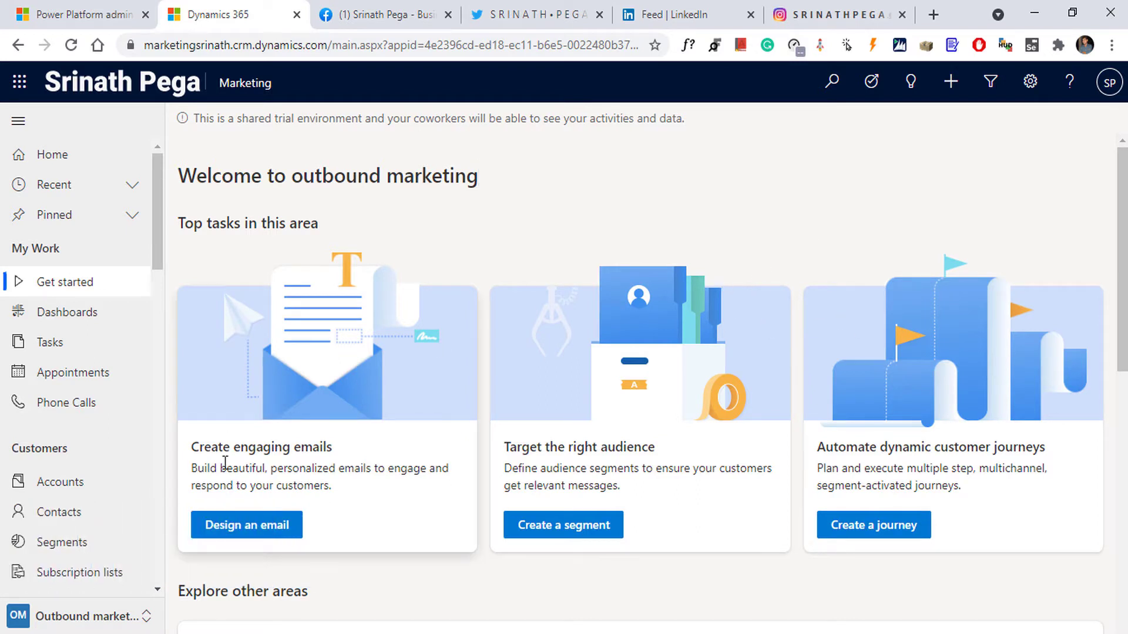
Step: Switch to the Settings area and go to the Social media accounts list
click(103, 624)
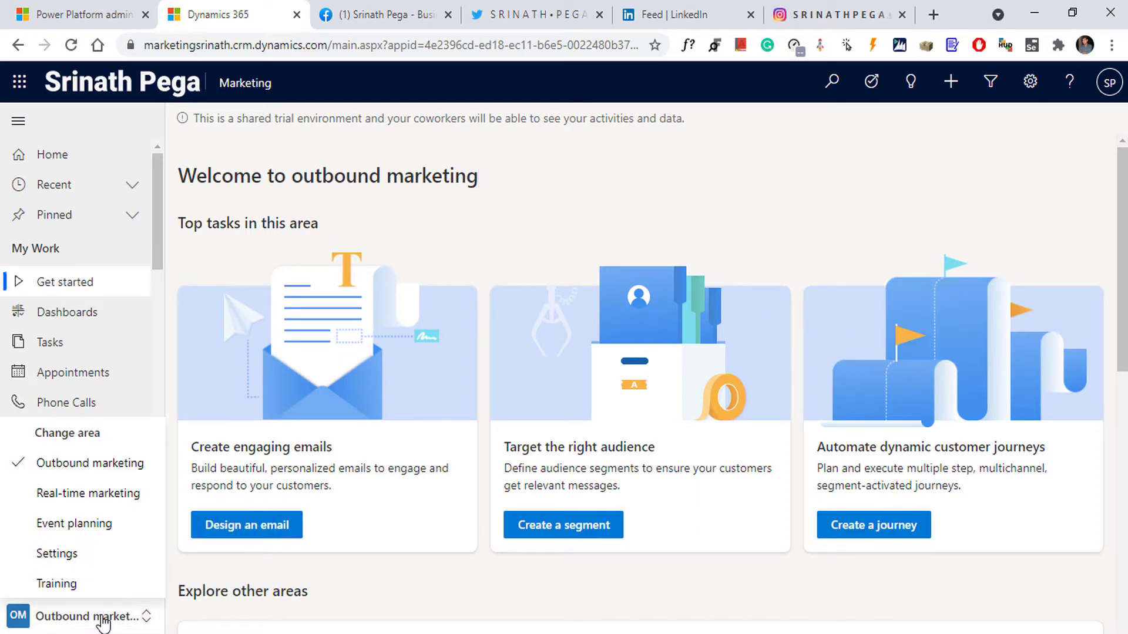
click(80, 556)
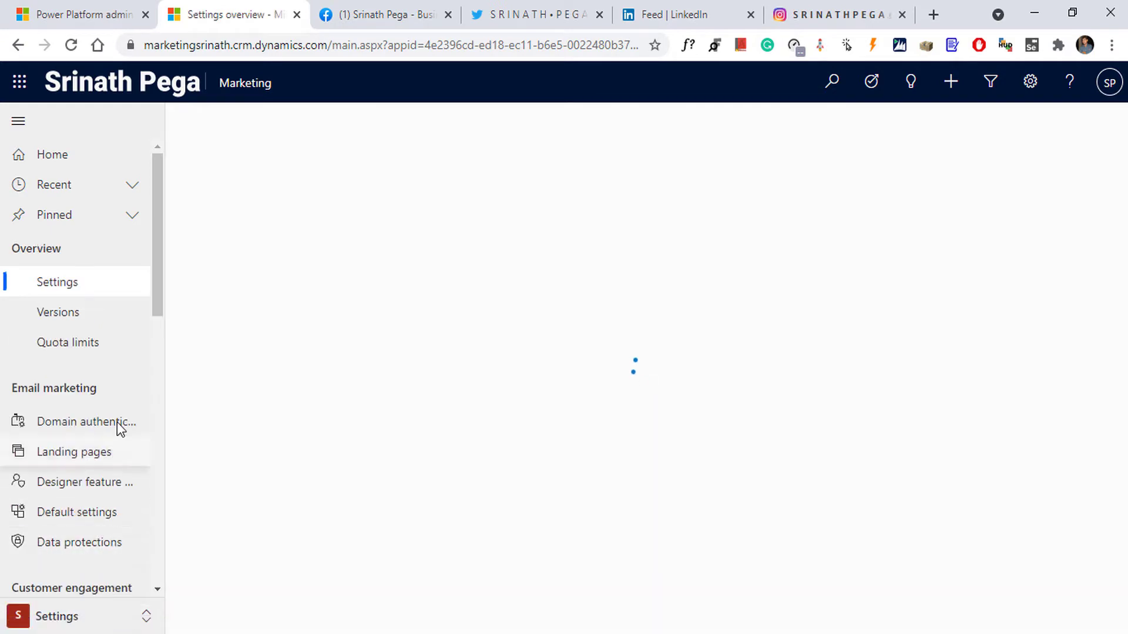
scroll(114, 441, down, 2)
scroll(118, 465, down, 3)
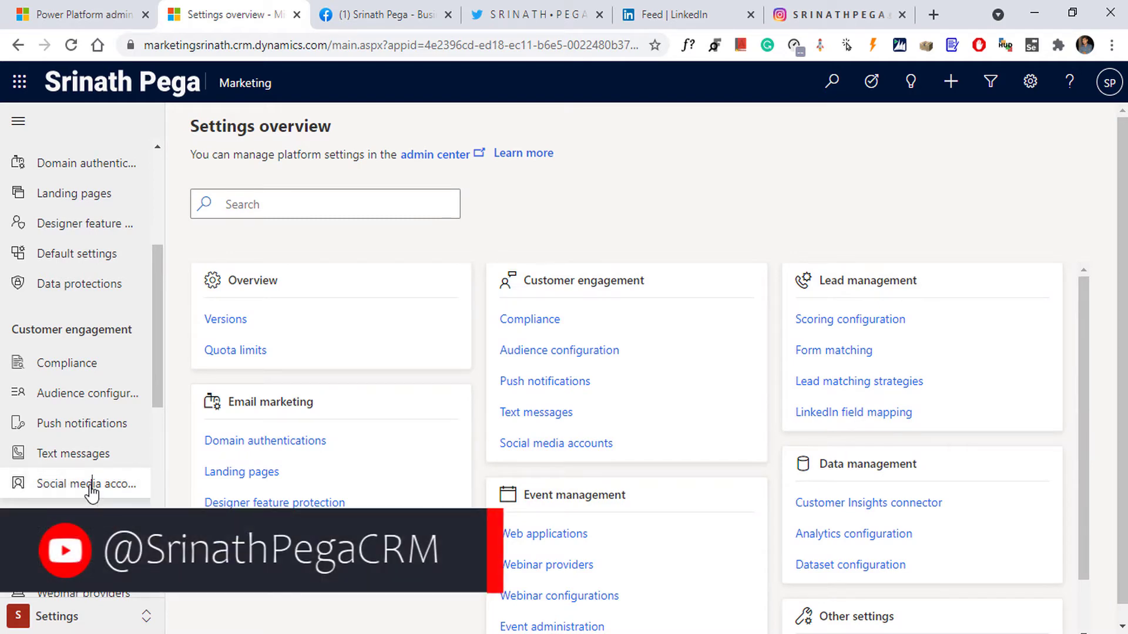
click(91, 487)
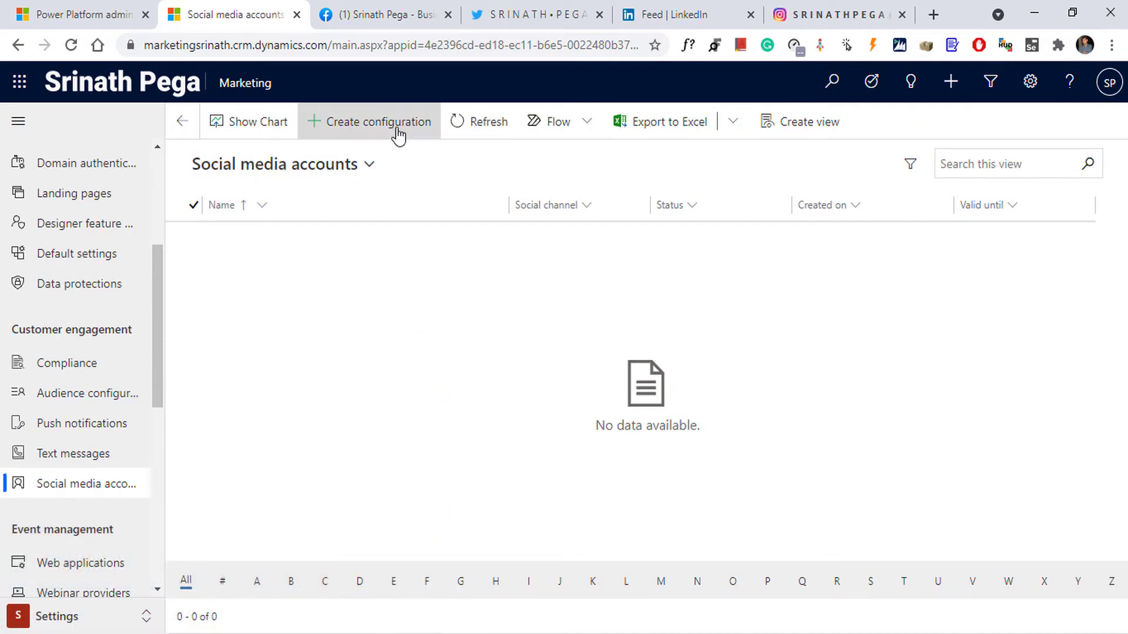
Step: Create a new configuration named Twitter on the Twitter channel with terms accepted
click(379, 121)
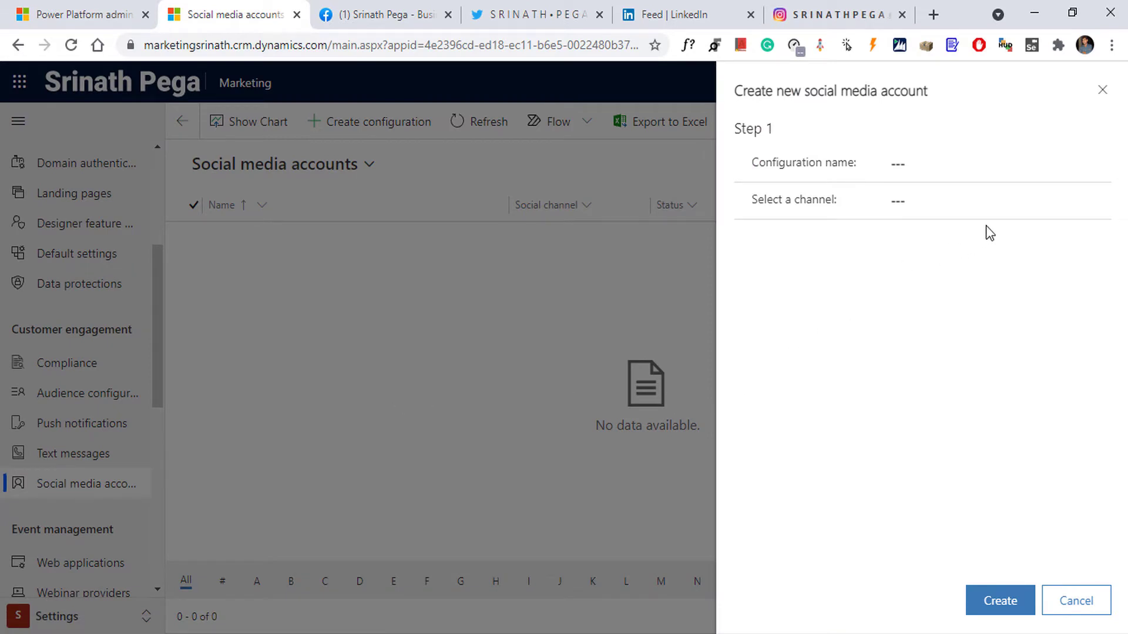
click(1022, 201)
click(1044, 204)
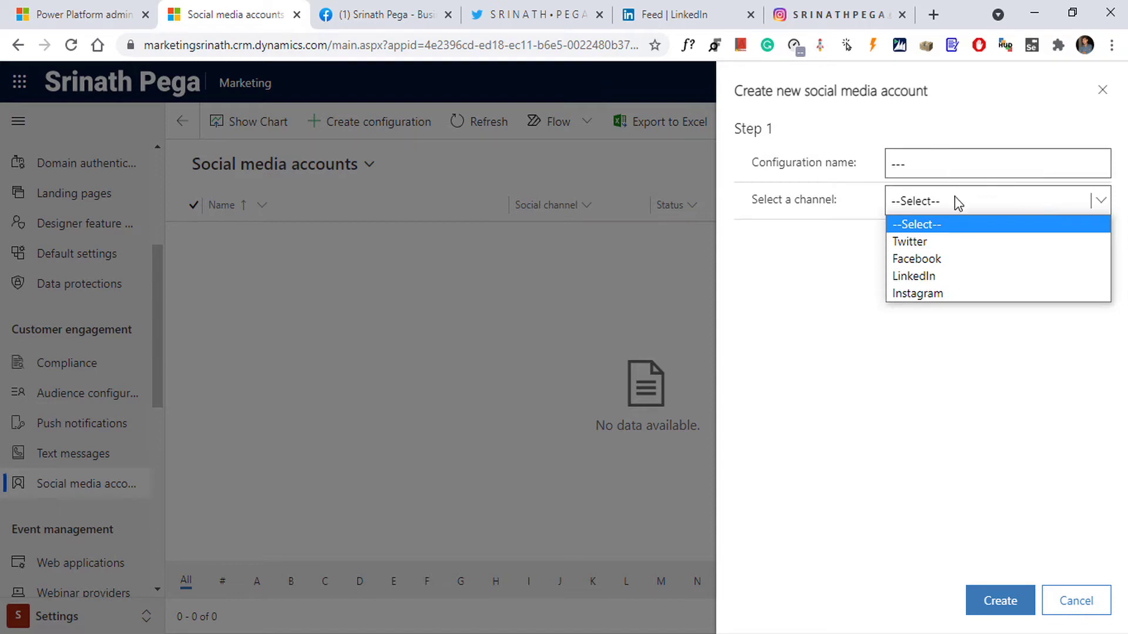
click(955, 239)
click(916, 166)
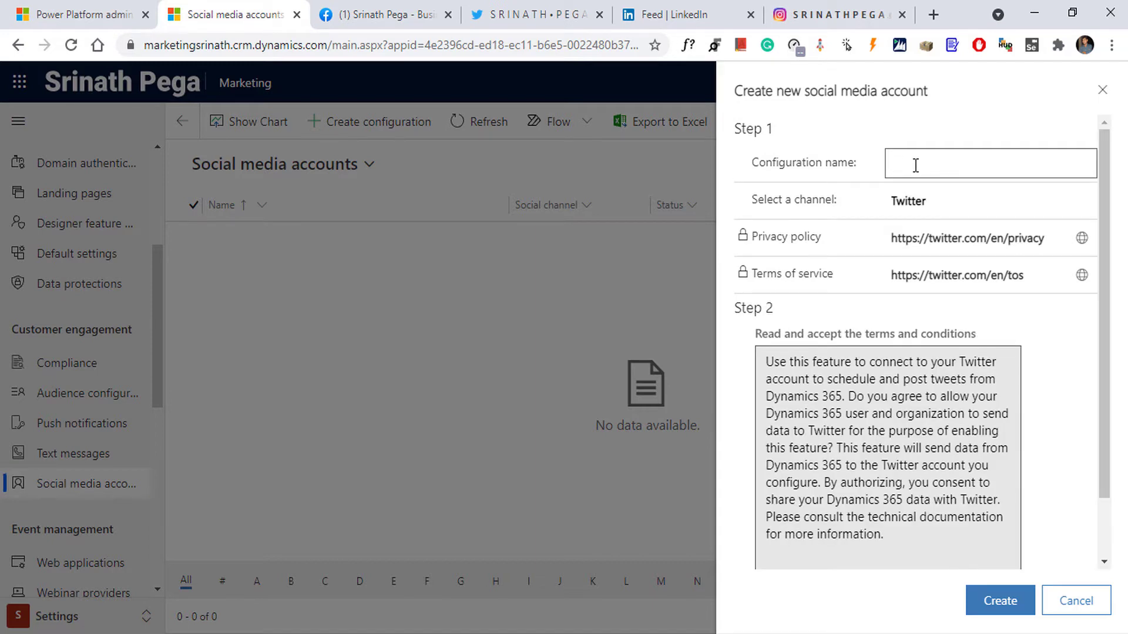
text(Twitter)
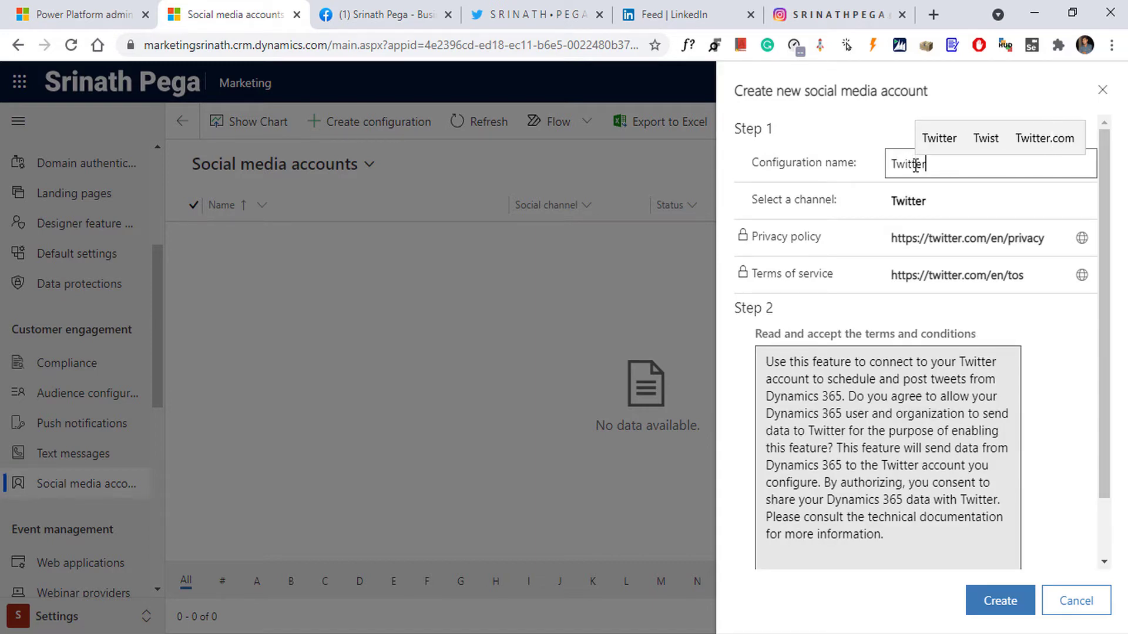
scroll(1052, 371, down, 2)
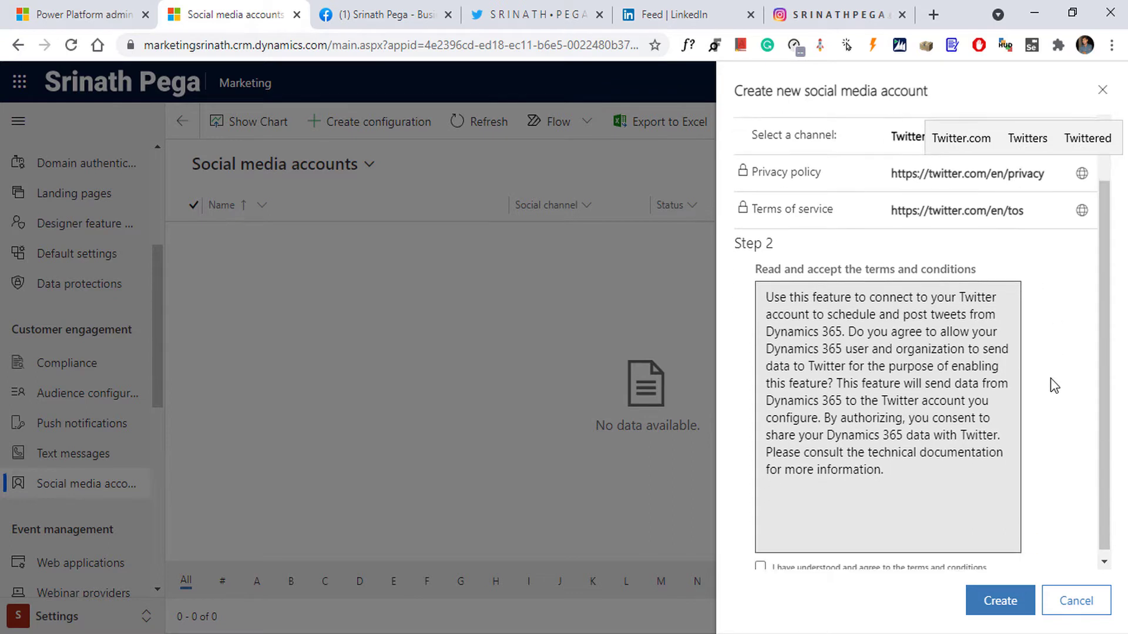
click(760, 562)
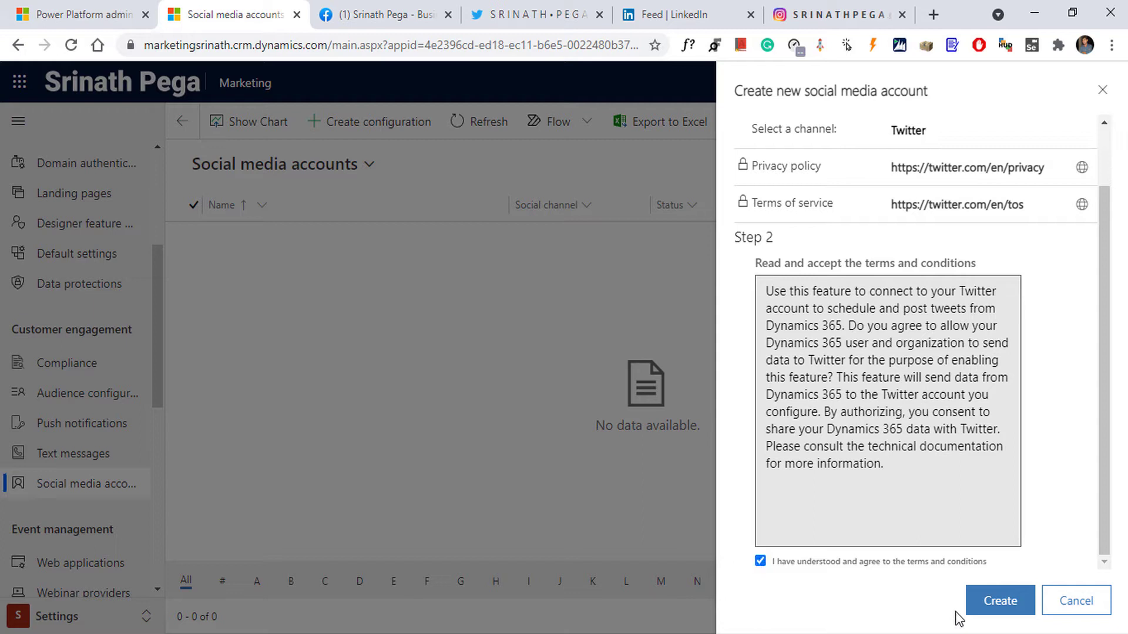
click(1000, 601)
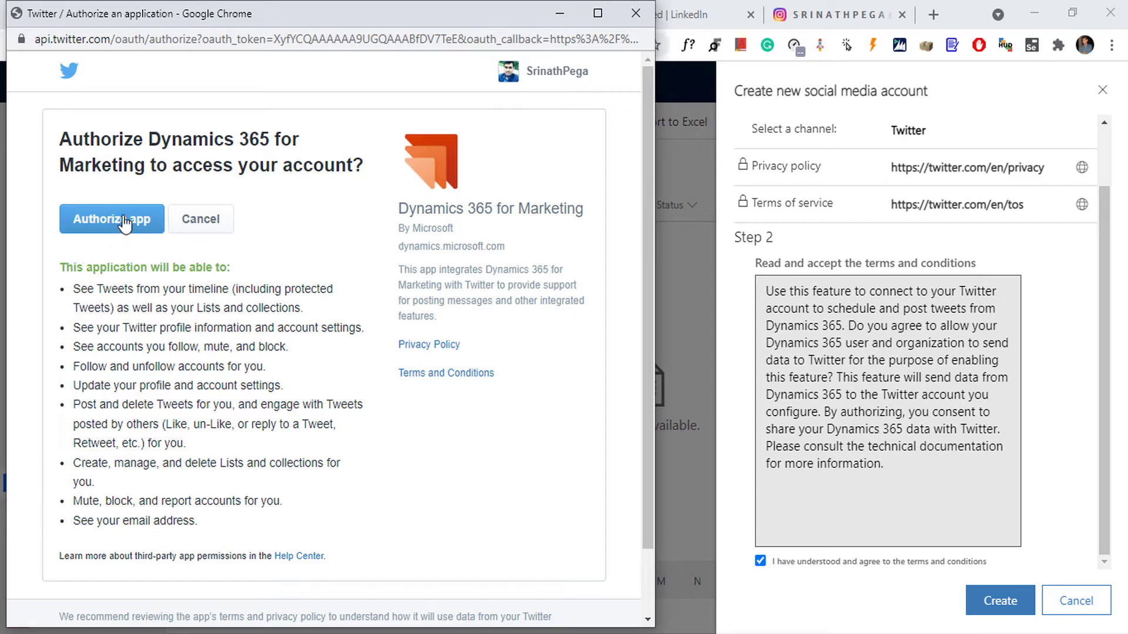
Step: Authorize Twitter access and the Dynamics 365 organization so the Twitter account becomes active
click(113, 219)
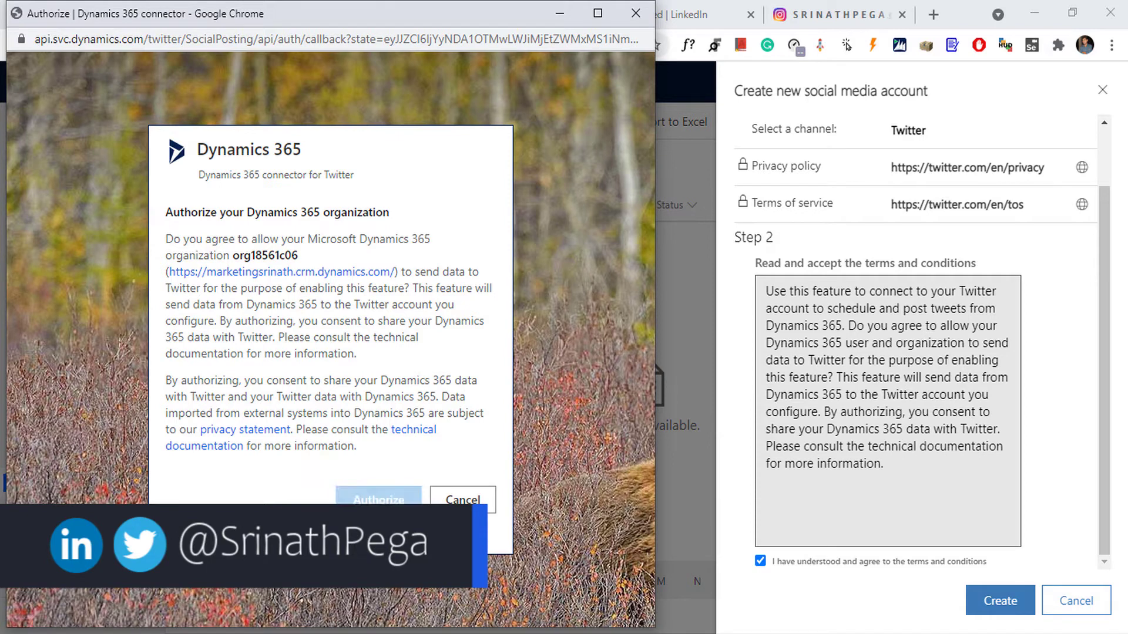
click(375, 499)
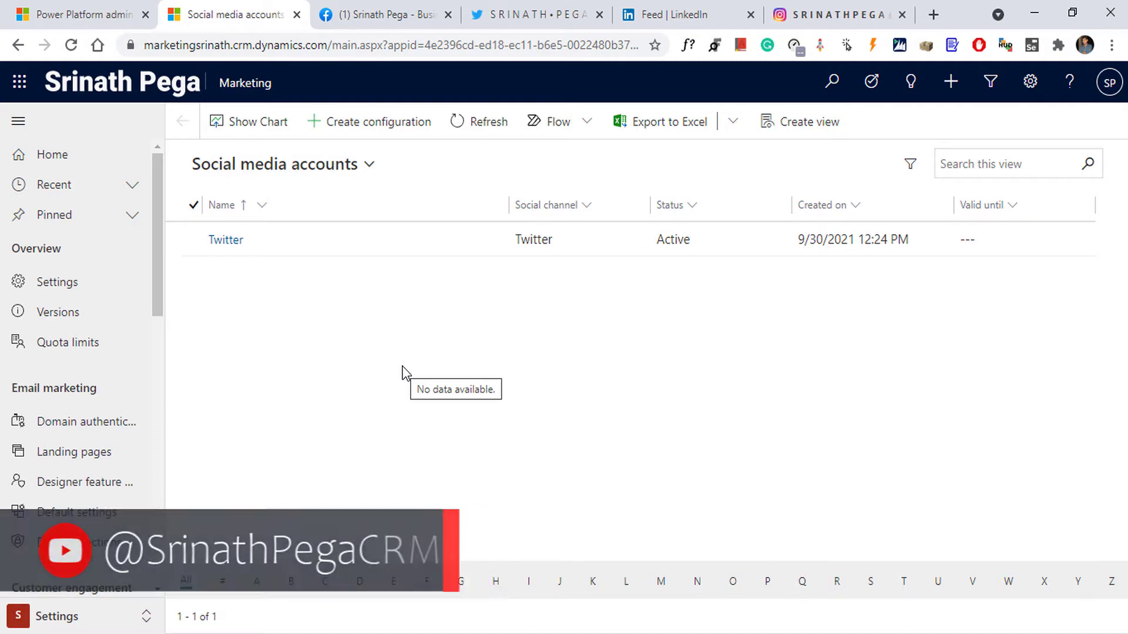
Step: Start a new configuration on the Facebook channel named Facebook with terms accepted
click(380, 122)
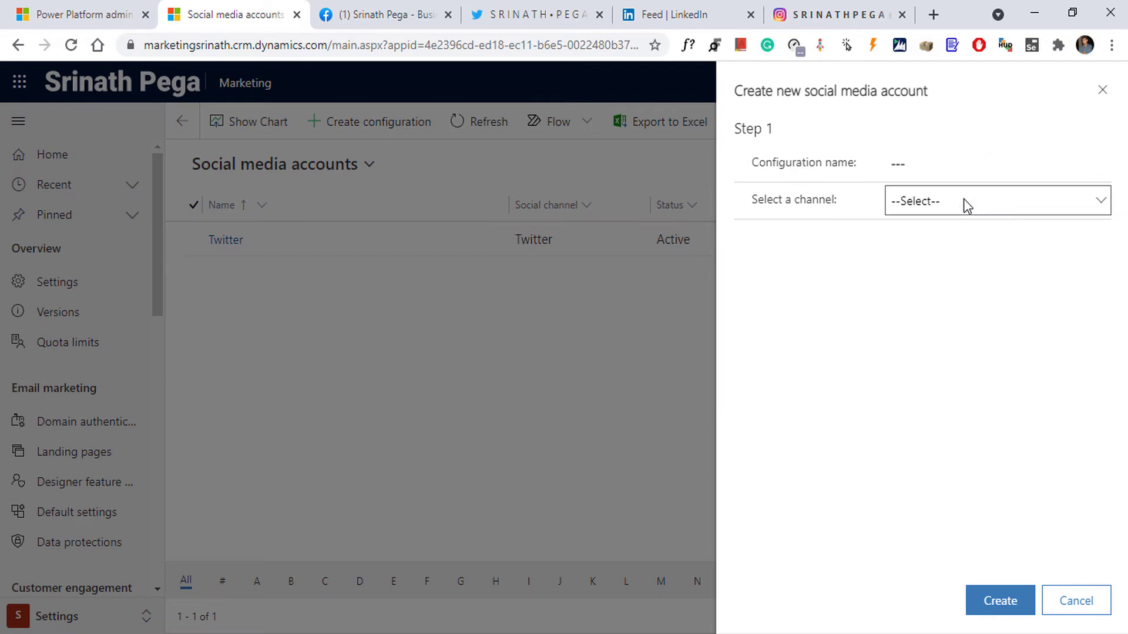
click(964, 199)
click(917, 242)
click(943, 164)
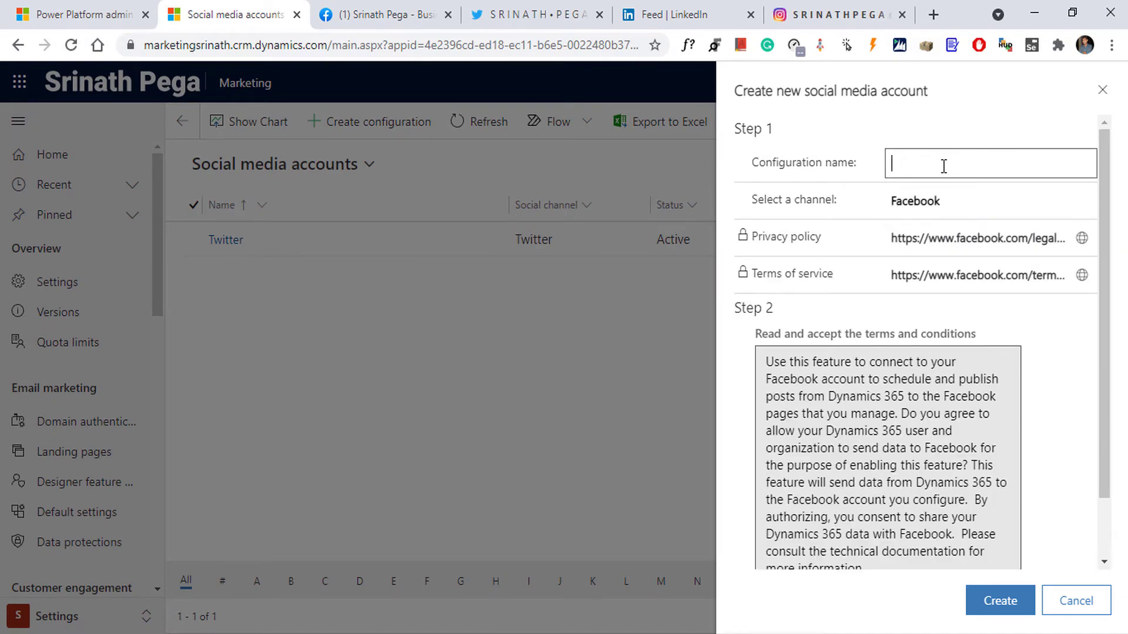
text(Face)
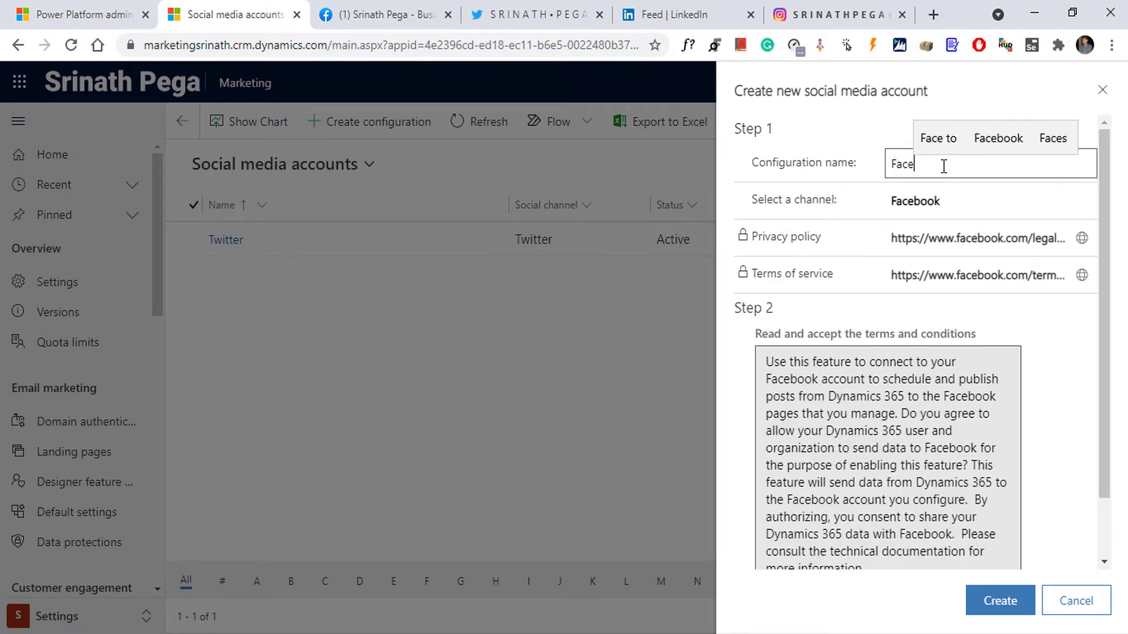
text(boo)
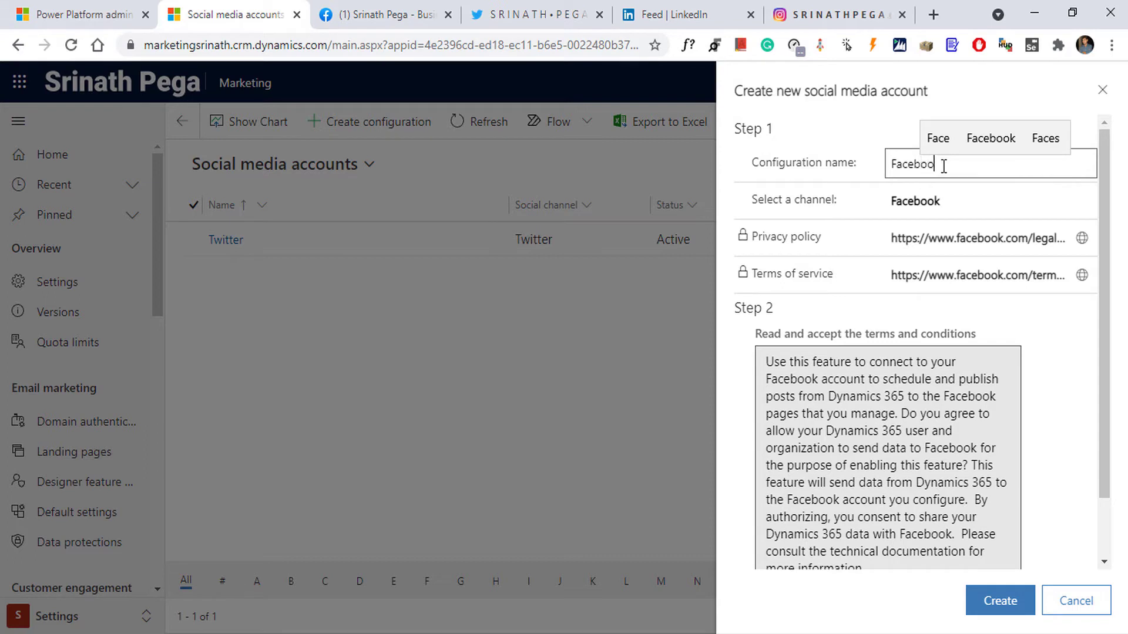
text(k)
scroll(969, 397, down, 2)
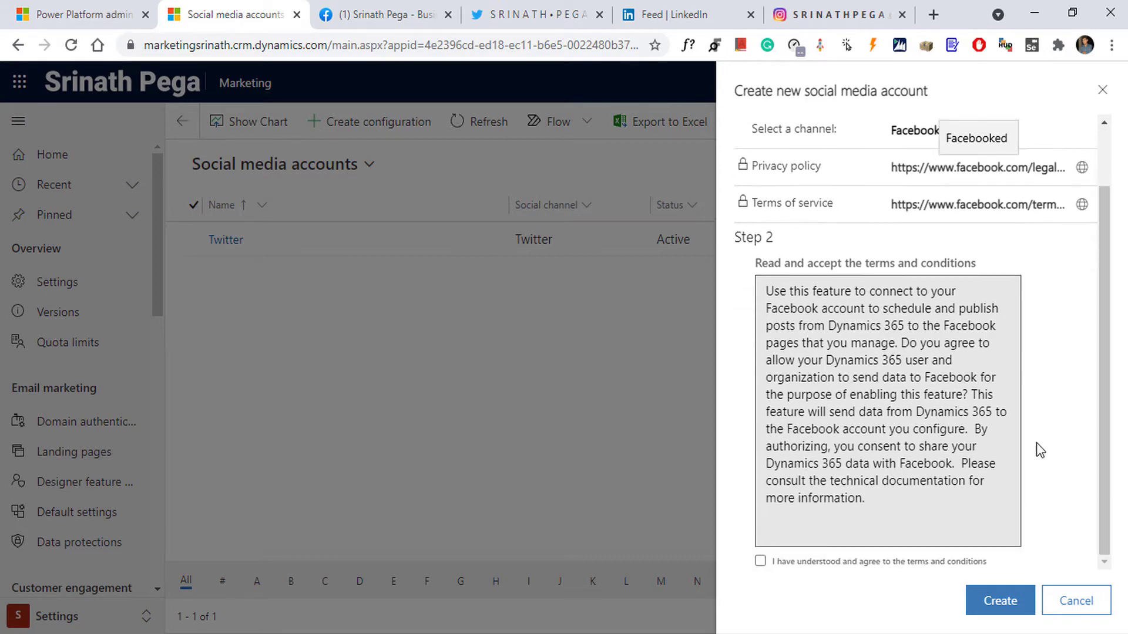
click(760, 562)
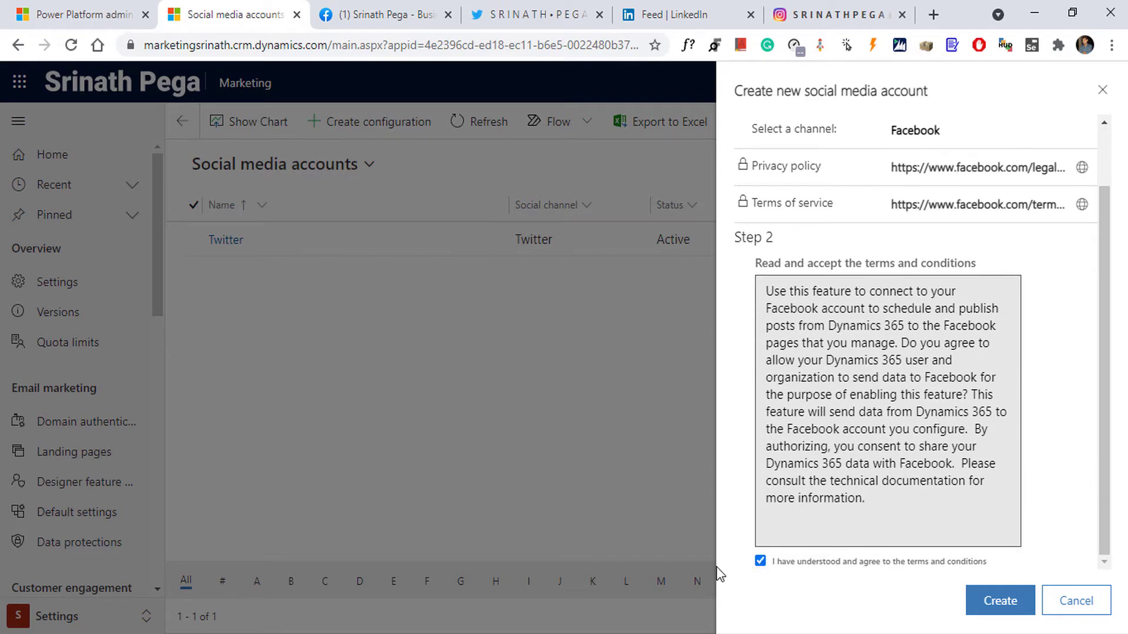
Step: Submit the Facebook configuration and continue with the previously linked Facebook settings
click(1000, 601)
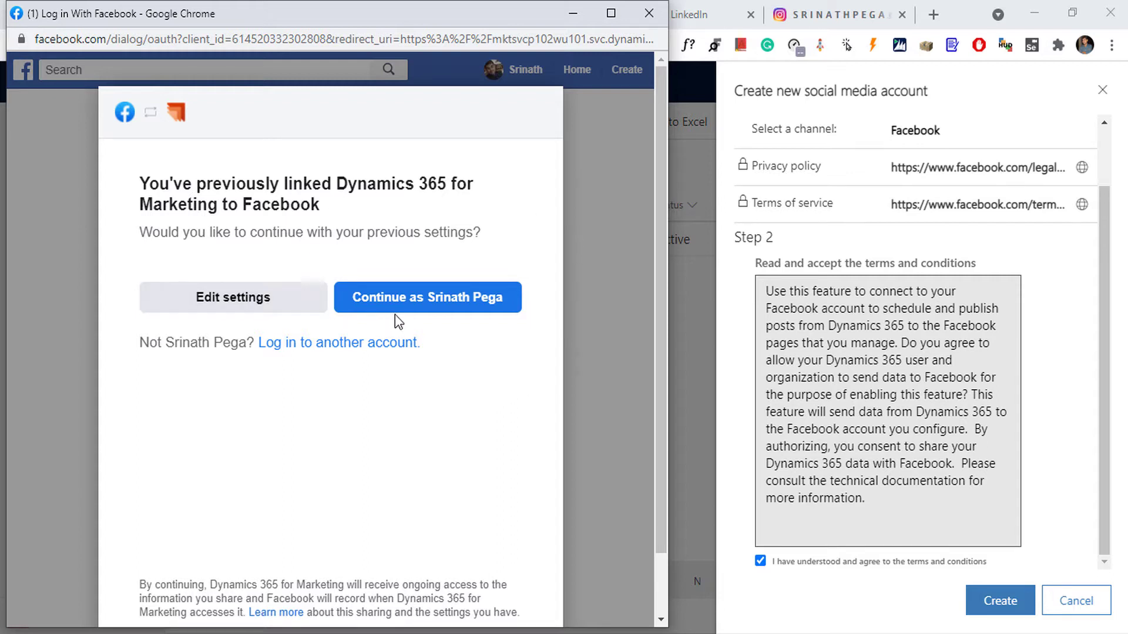
click(467, 300)
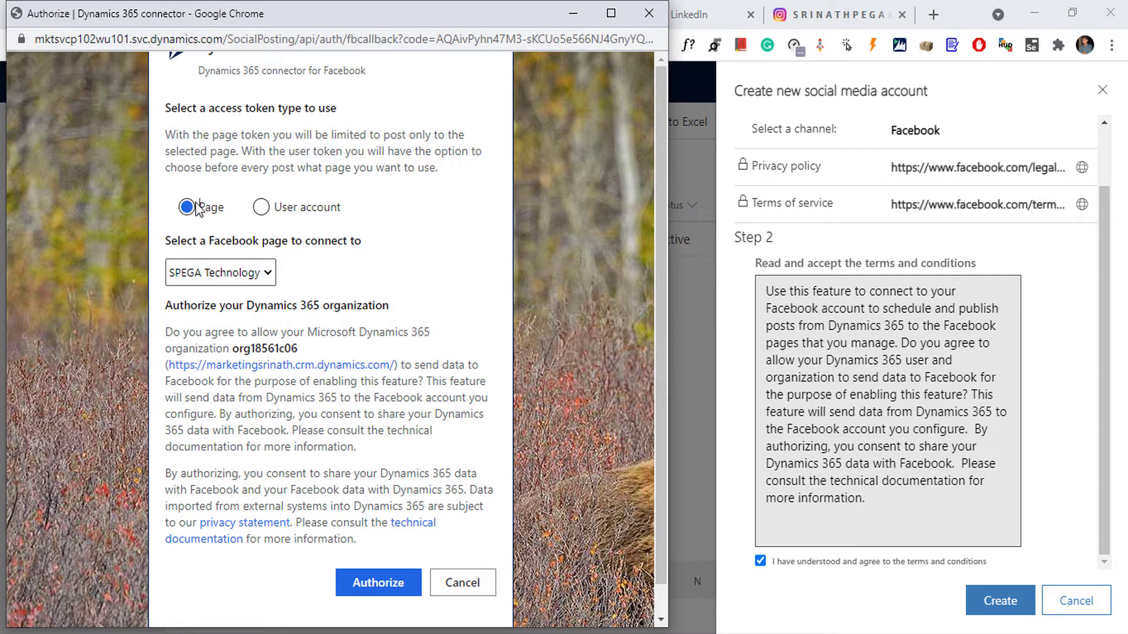
Step: Authorize Facebook with the Page token type for the SPEGA Technology page
click(261, 208)
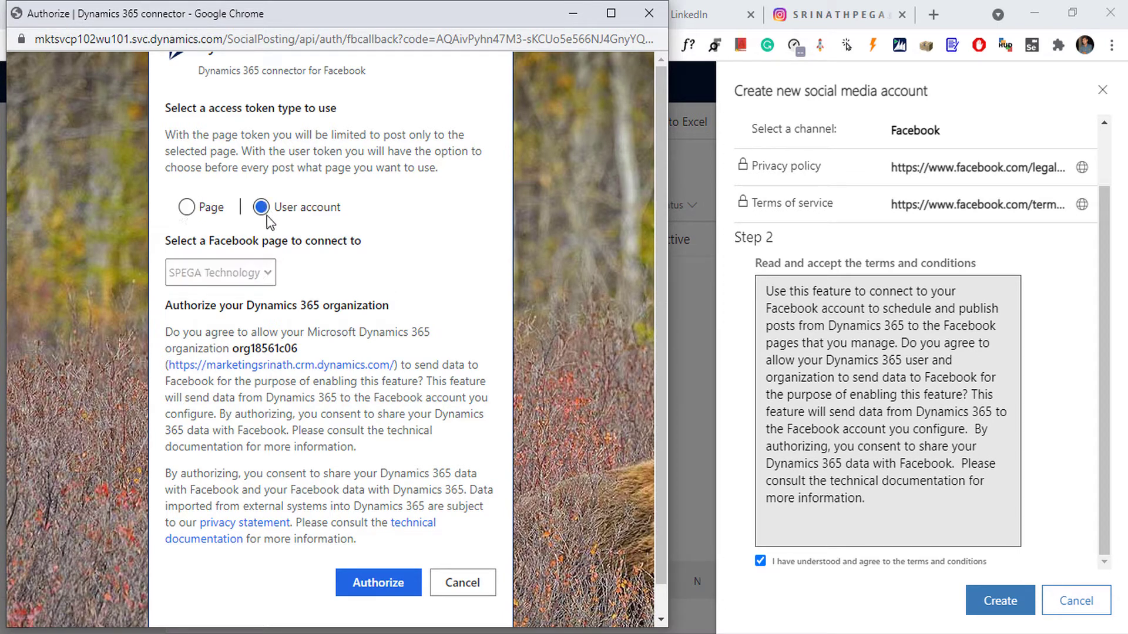
click(187, 207)
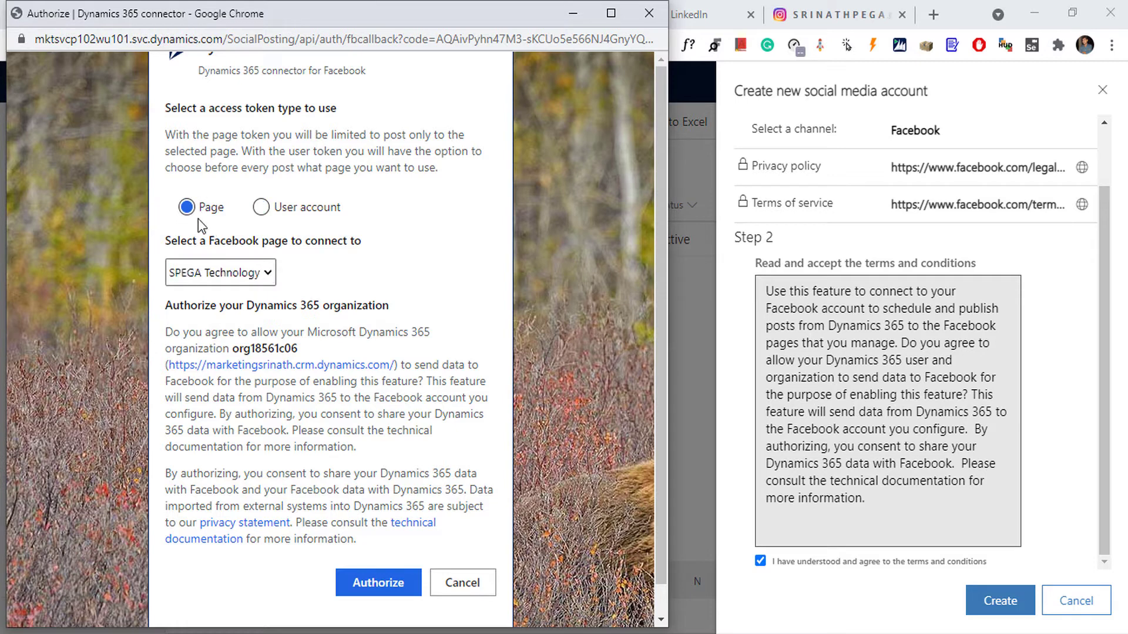
click(269, 273)
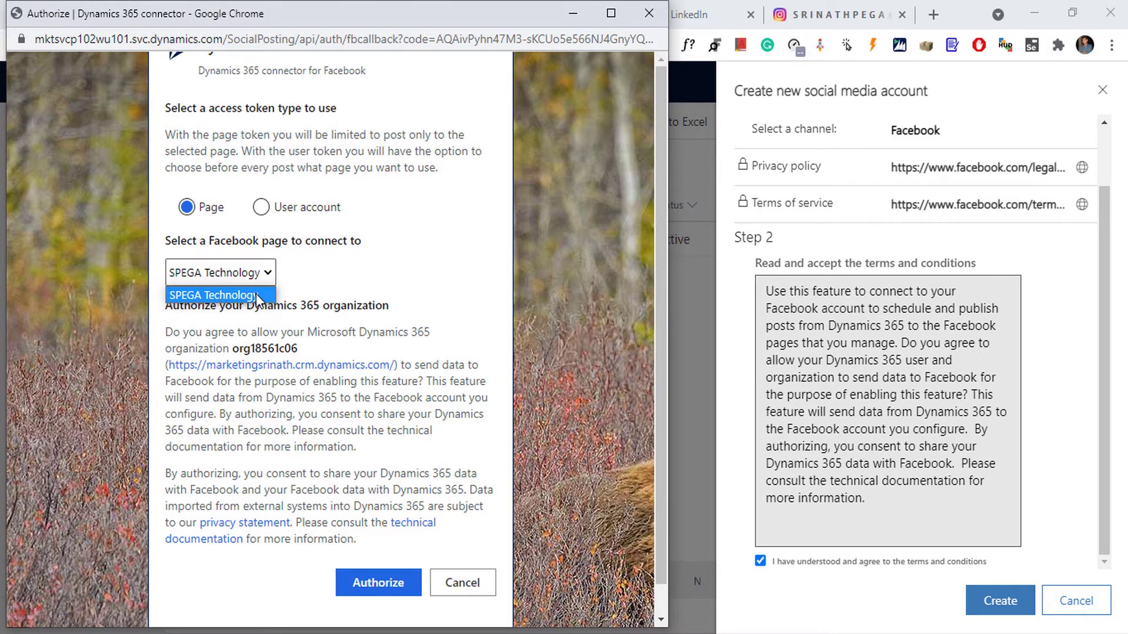
click(311, 289)
click(262, 206)
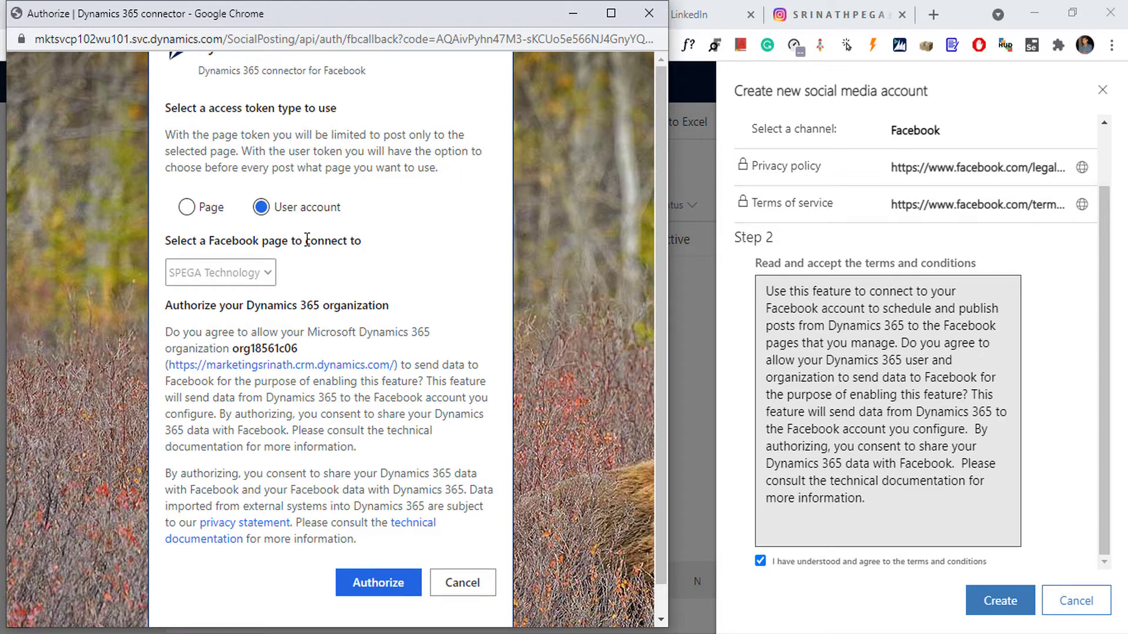
click(188, 208)
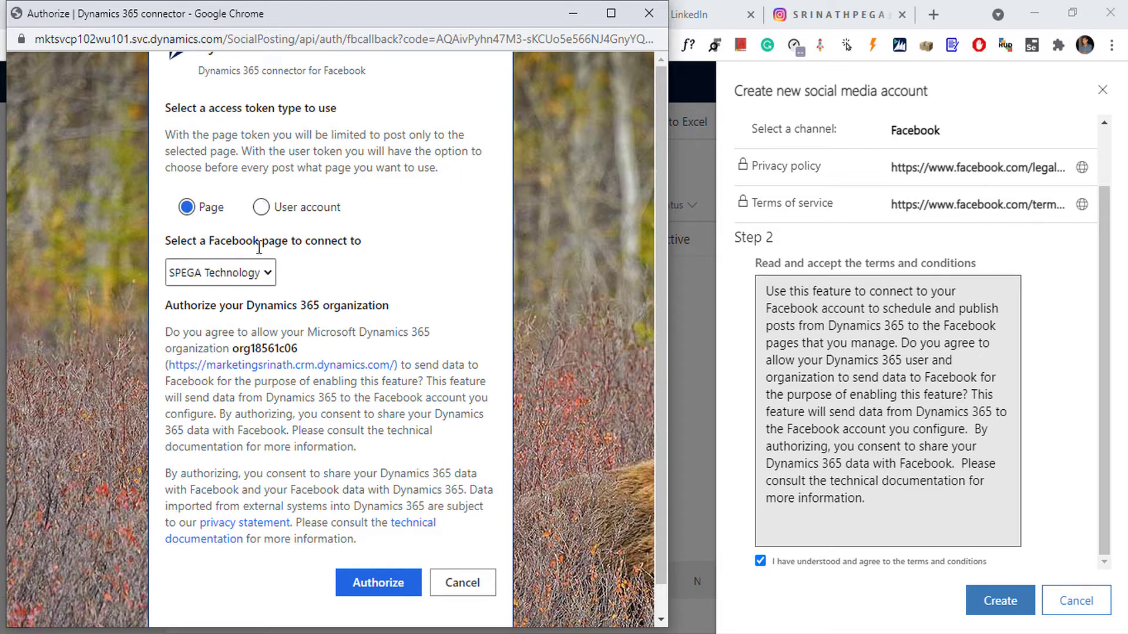
scroll(353, 397, down, 1)
click(378, 551)
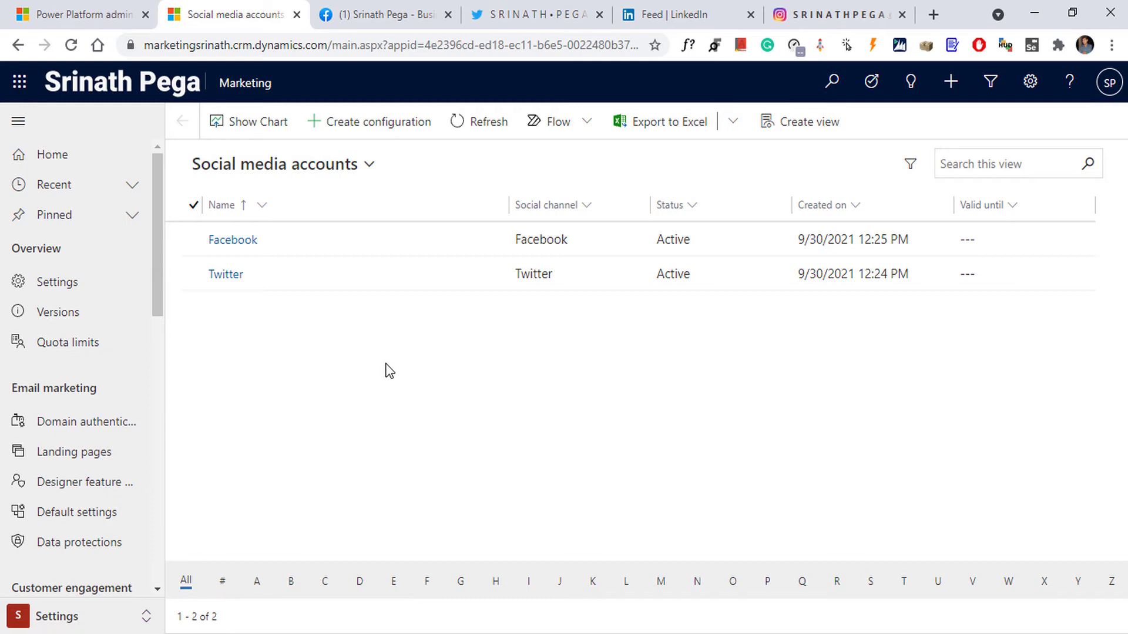
Step: Create a new configuration named LinkedIn on the LinkedIn channel with terms accepted
click(394, 128)
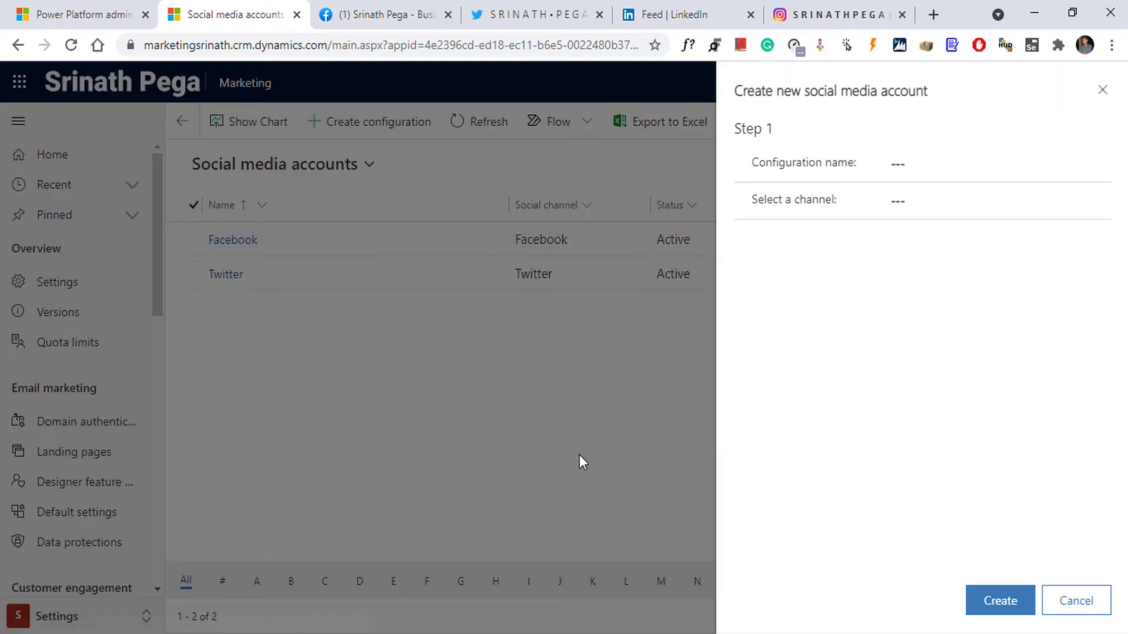
click(984, 201)
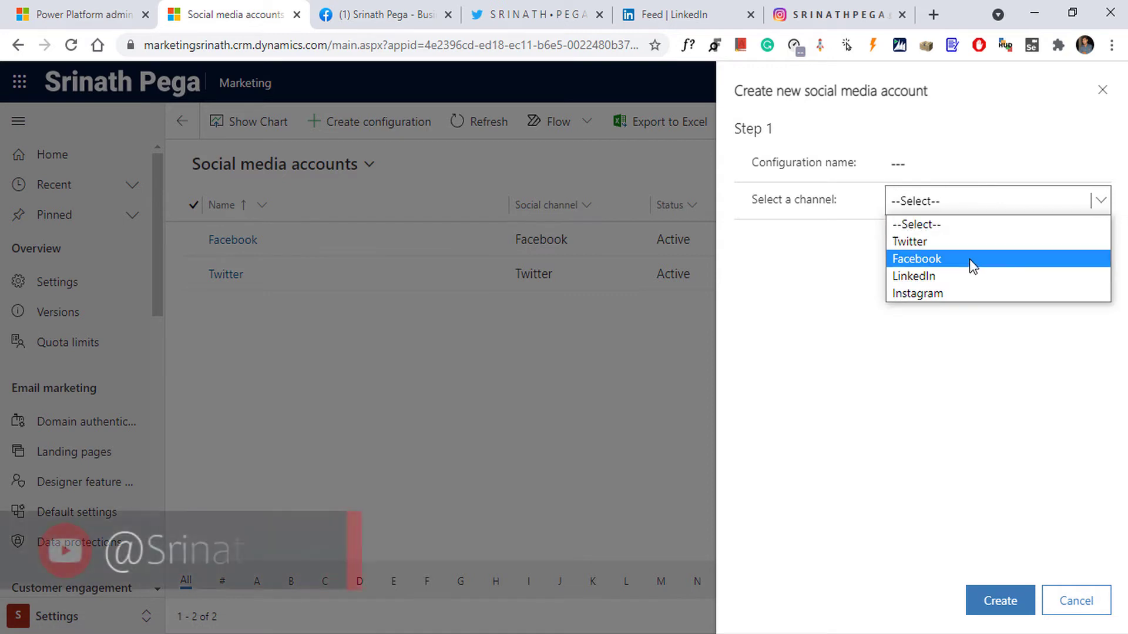
click(967, 274)
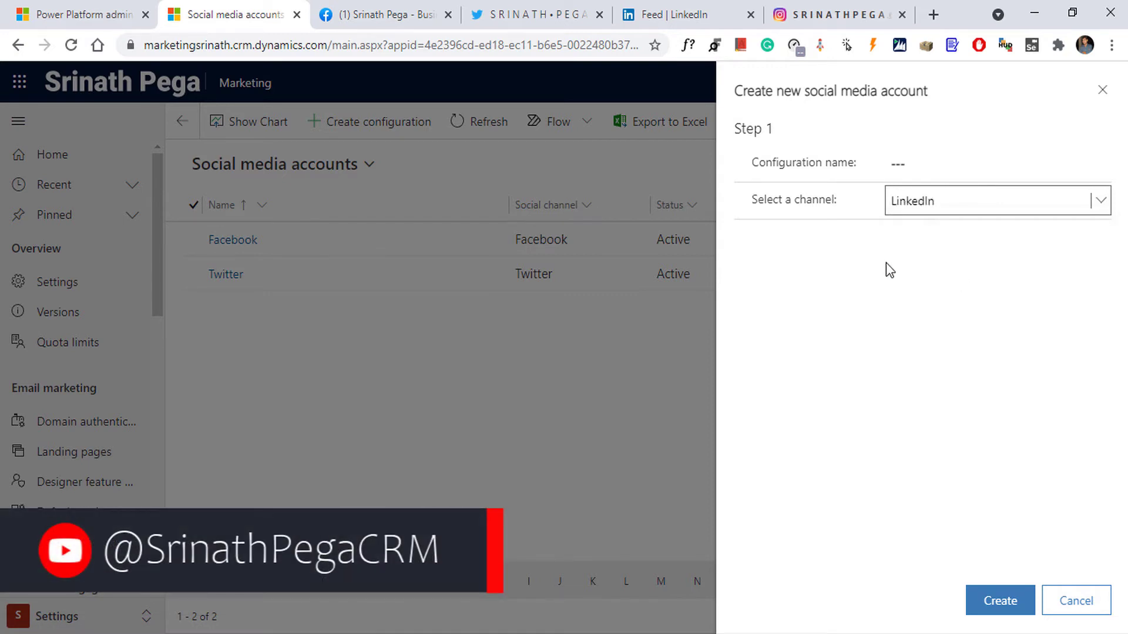
click(930, 164)
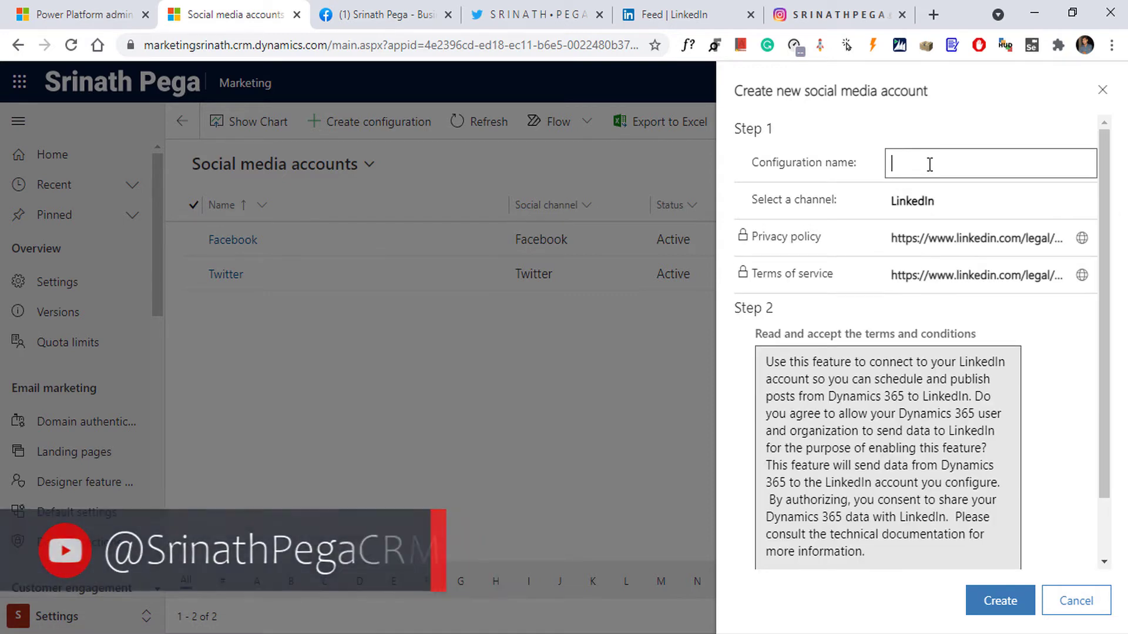
text(Lin)
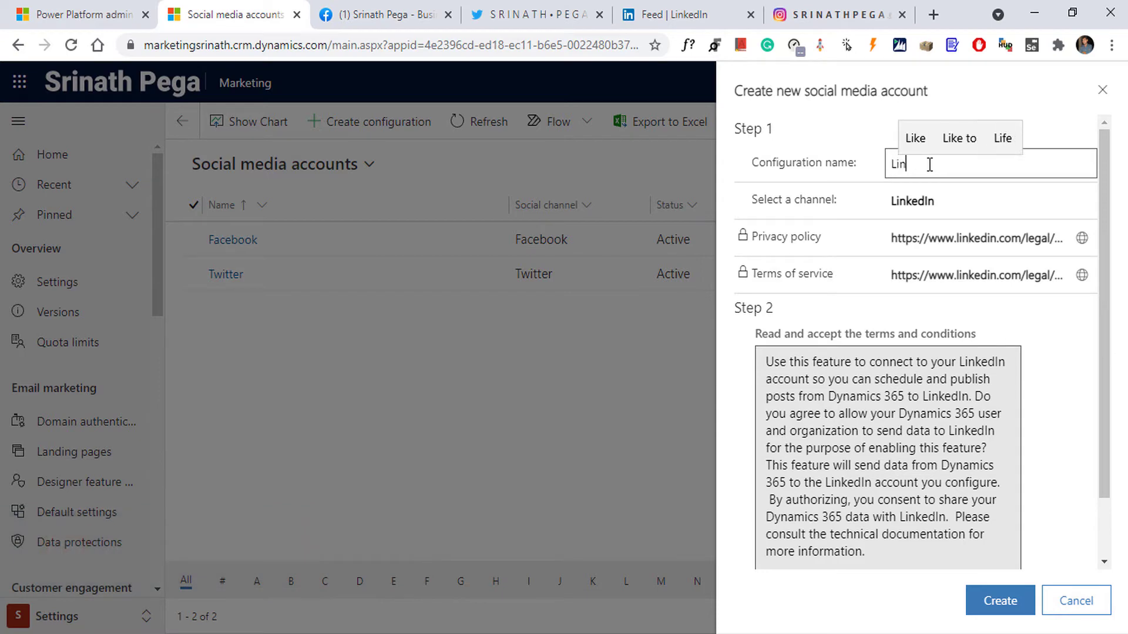
text(ked)
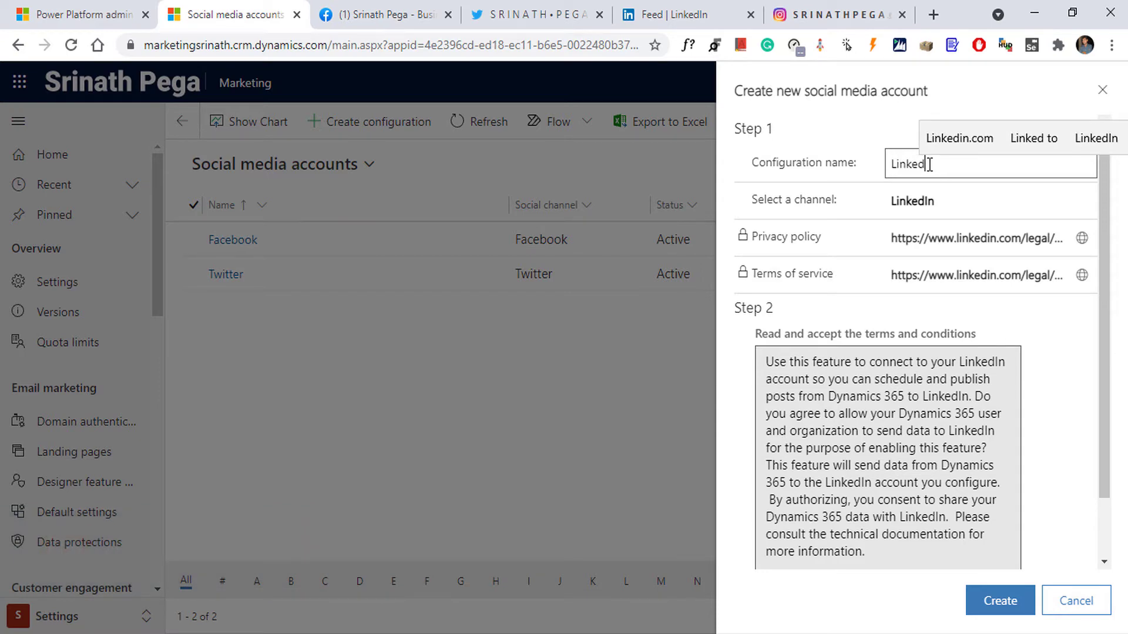
text(In)
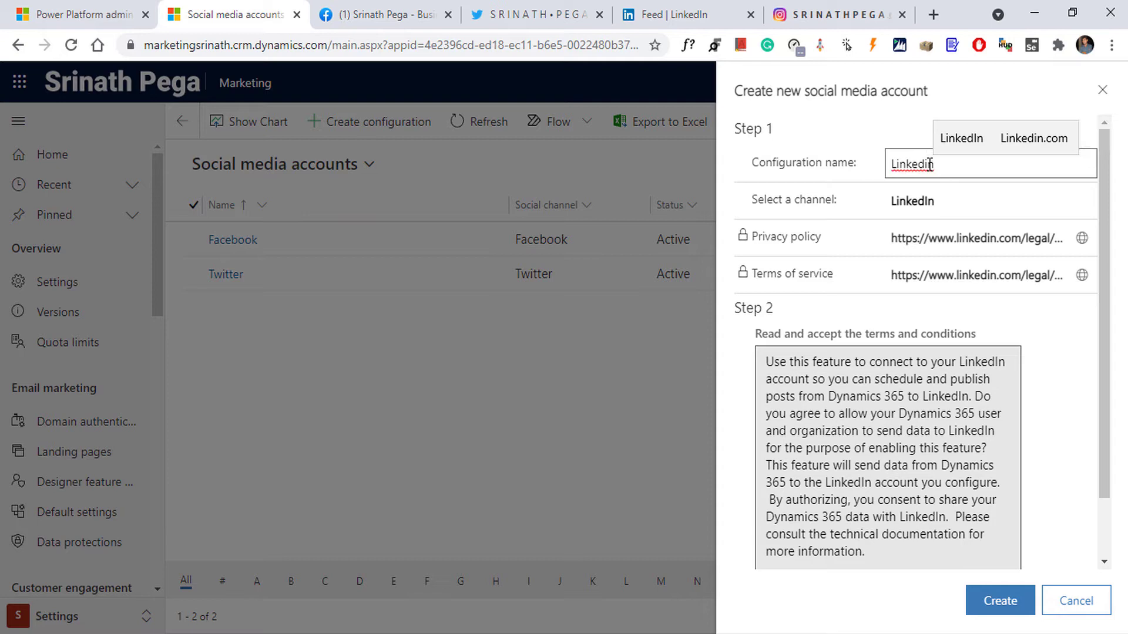
scroll(966, 344, down, 2)
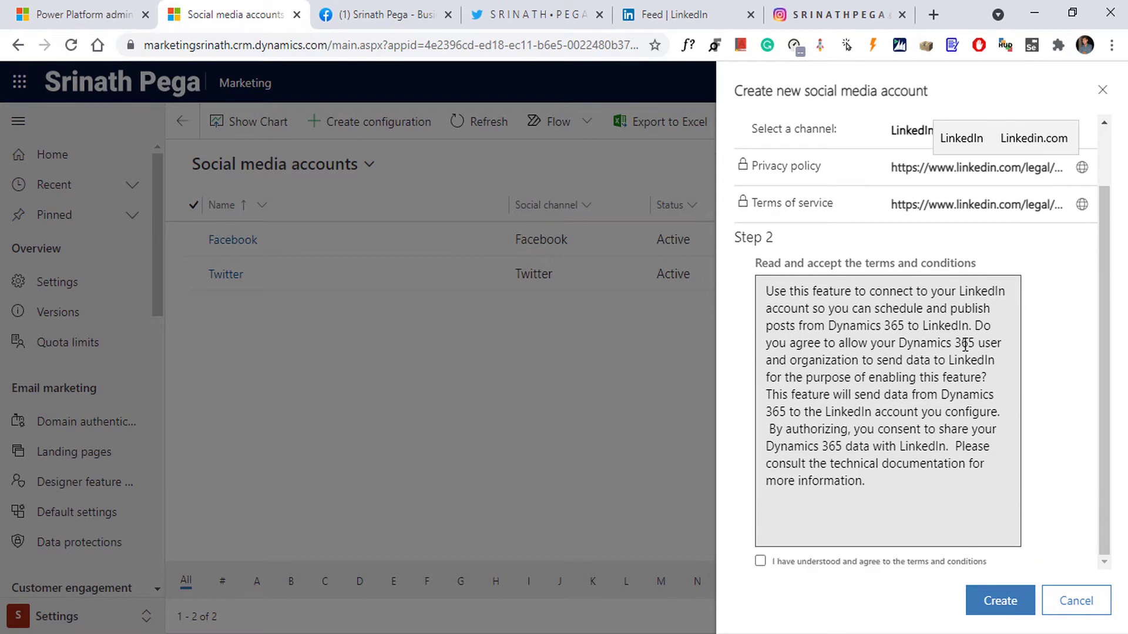
click(761, 561)
click(999, 601)
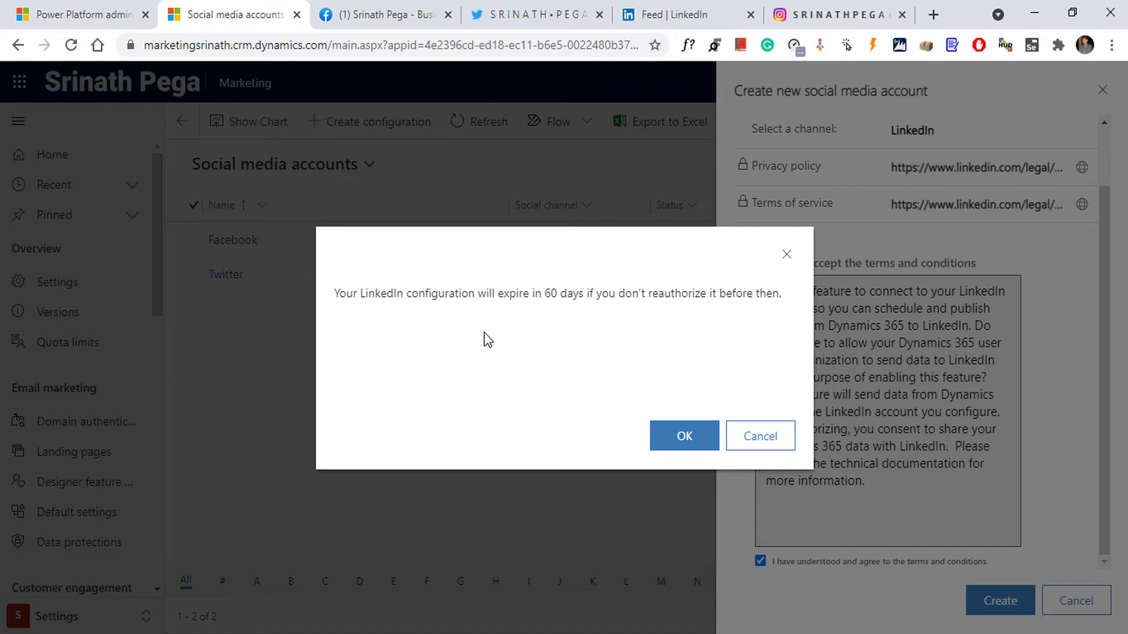
Step: Acknowledge the 60-day expiry notice, sign in to LinkedIn and allow Dynamics 365 for Marketing access
click(684, 438)
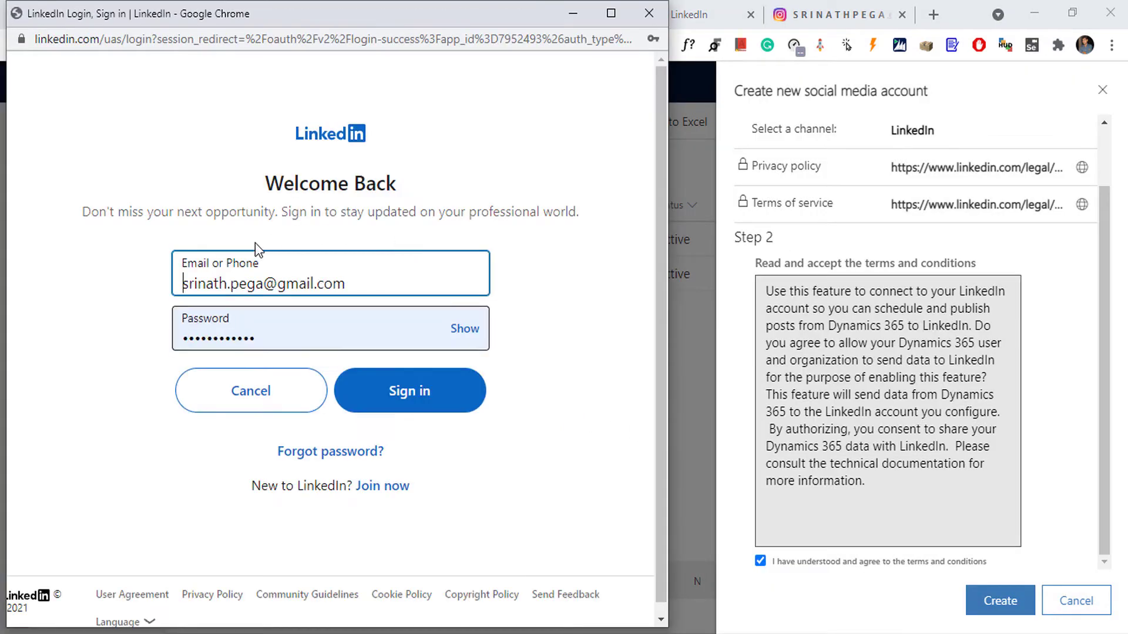
click(426, 400)
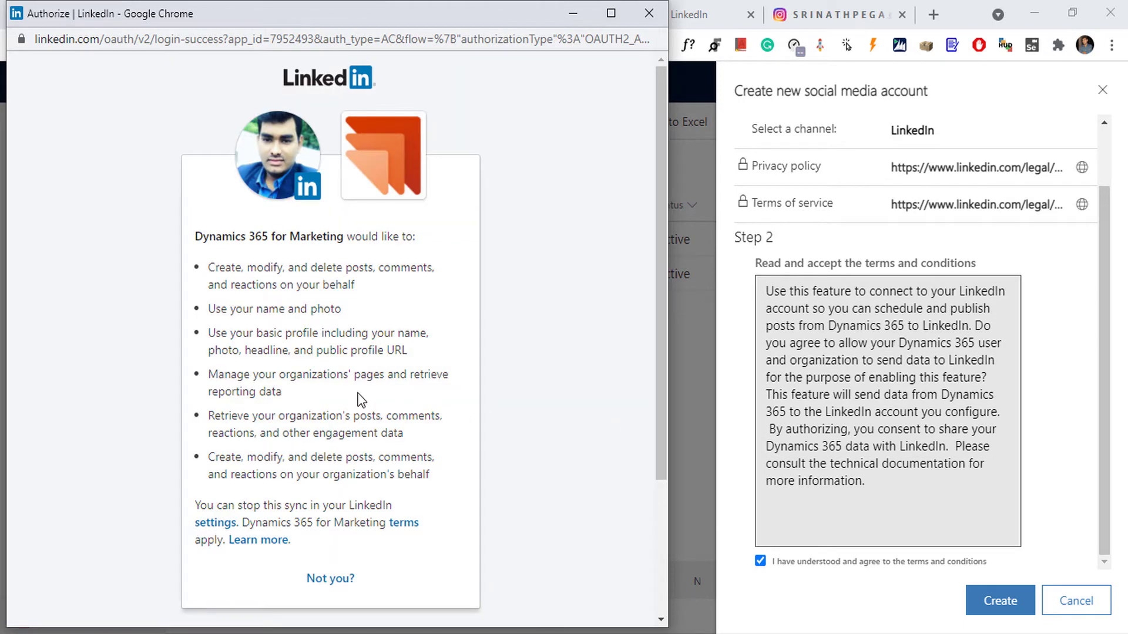
scroll(357, 398, down, 3)
scroll(358, 398, down, 1)
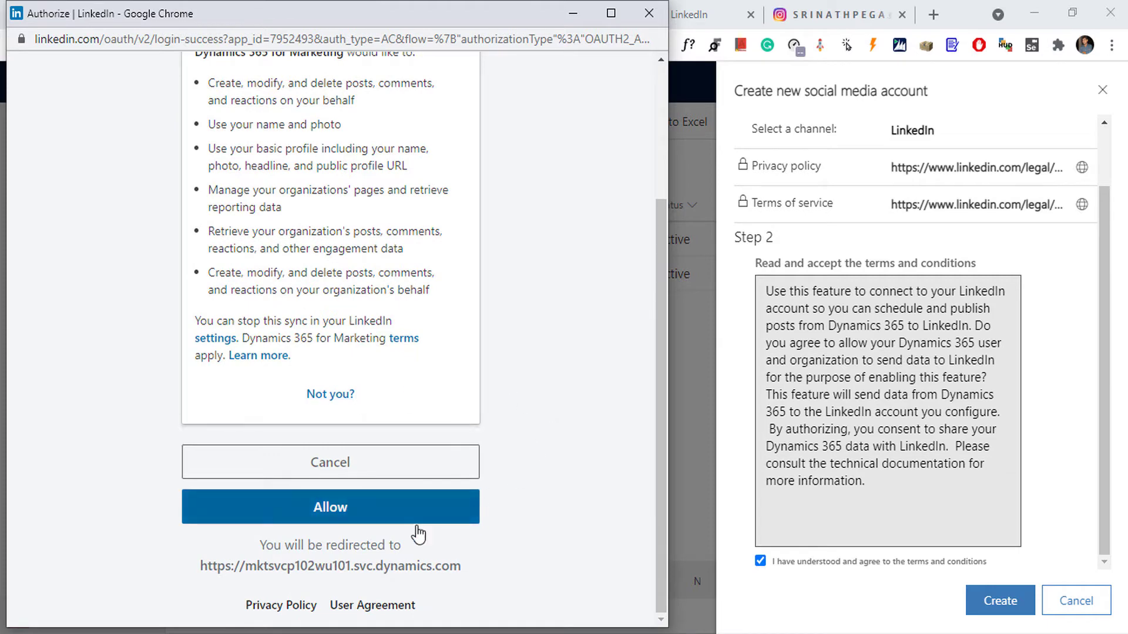
click(351, 514)
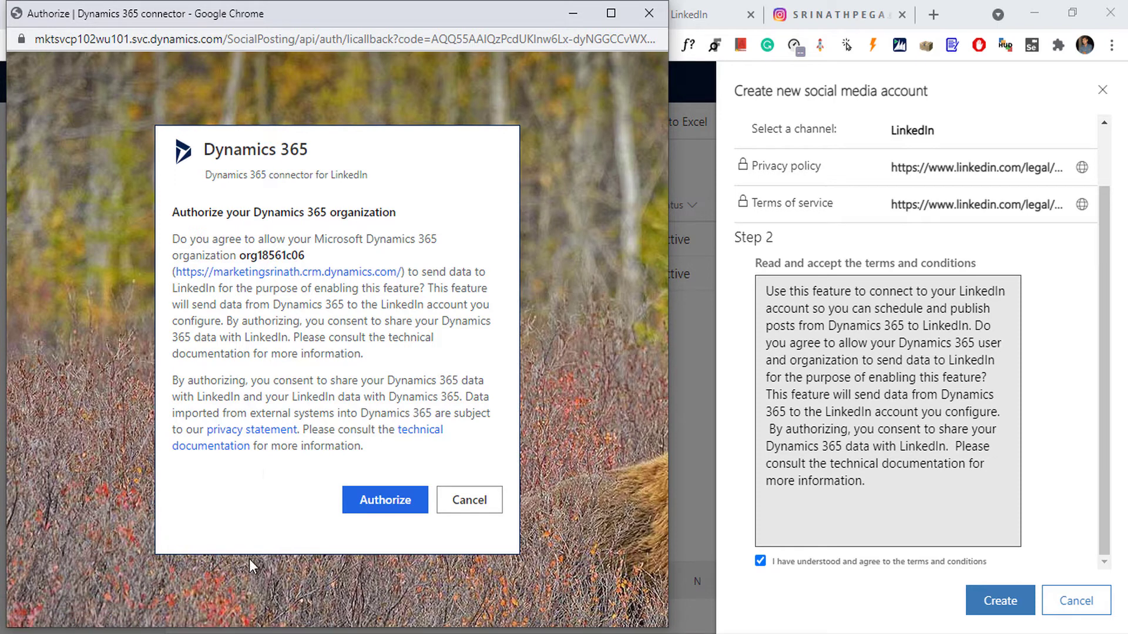
Step: Authorize the organization to send data to LinkedIn so the account shows active until 11/29/2021
click(385, 501)
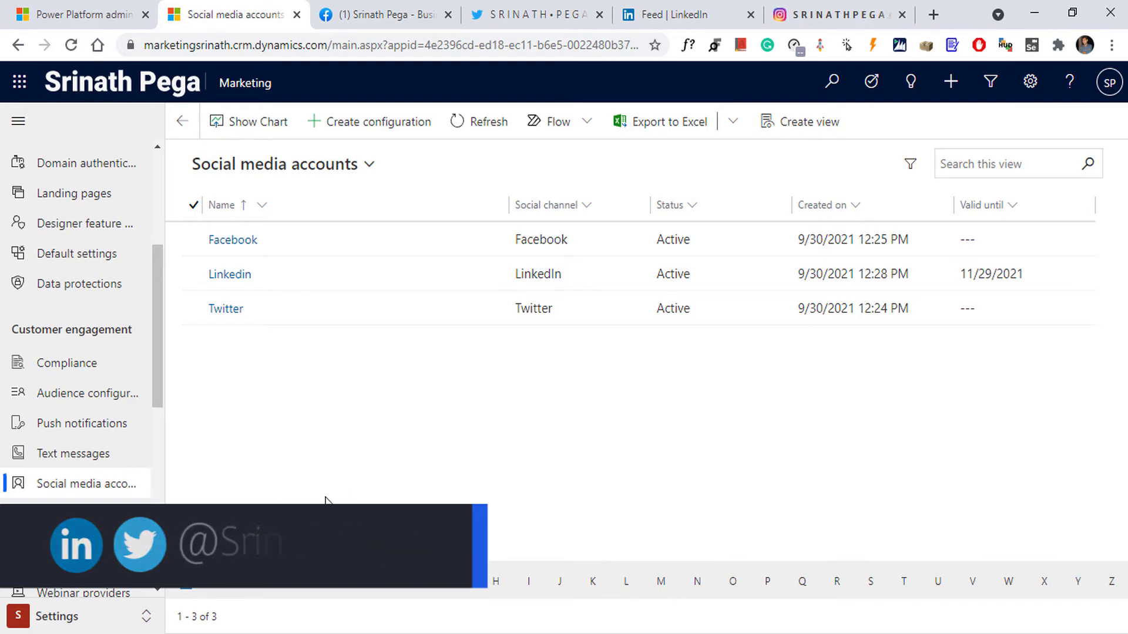
Step: Switch to Outbound marketing and start a new social post from the Social posts calendar
click(89, 616)
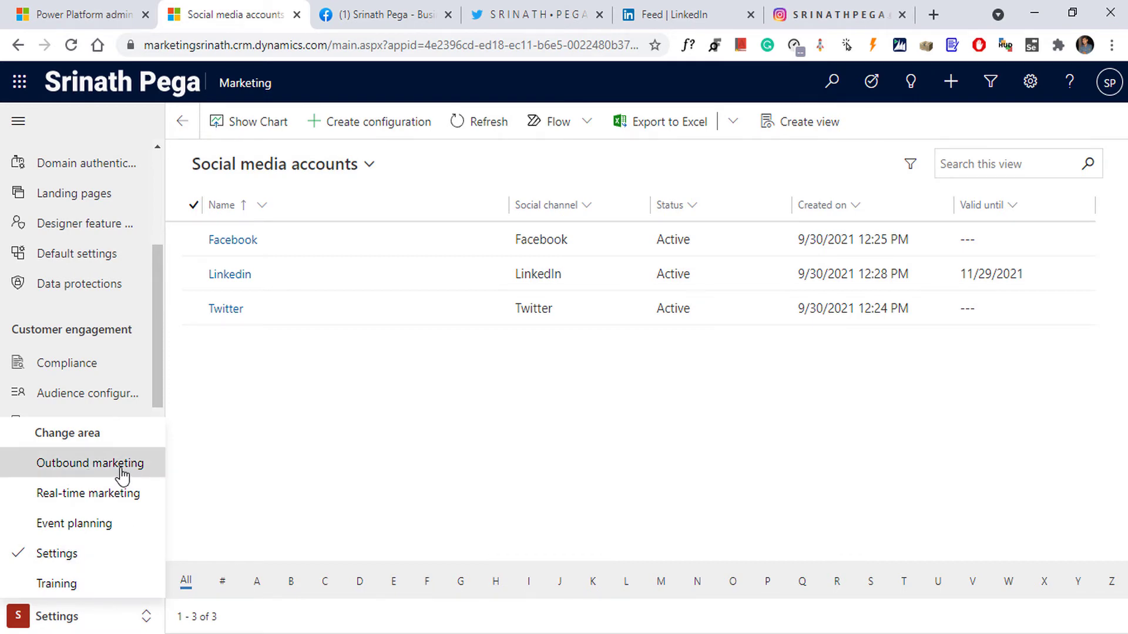
click(90, 463)
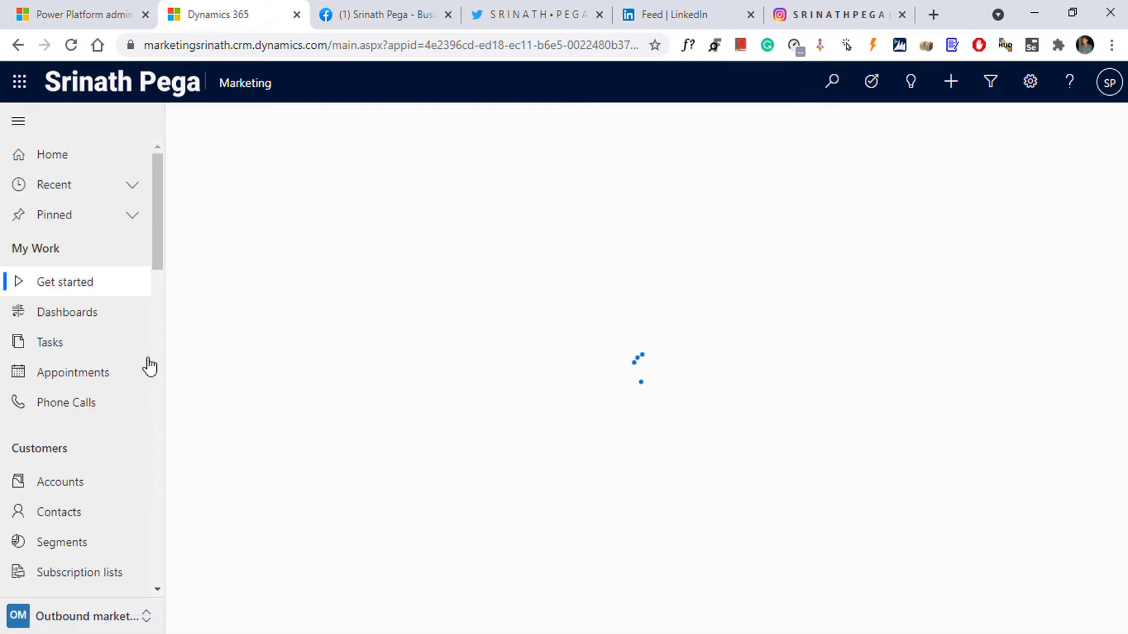
scroll(132, 397, down, 3)
scroll(132, 423, down, 2)
scroll(132, 458, down, 1)
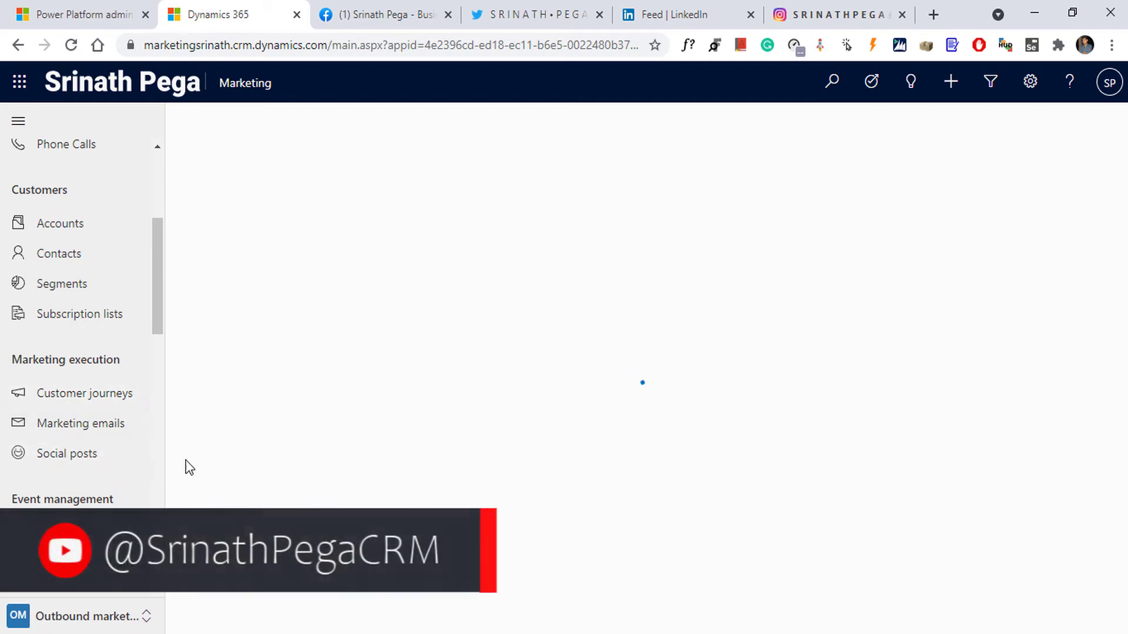
click(62, 456)
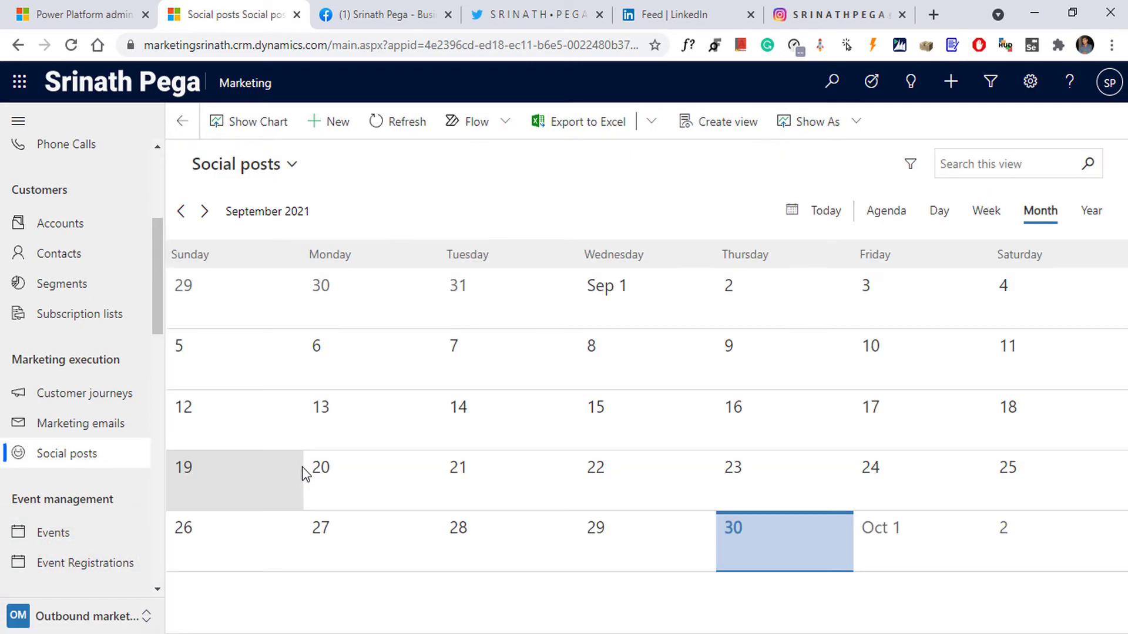
click(331, 121)
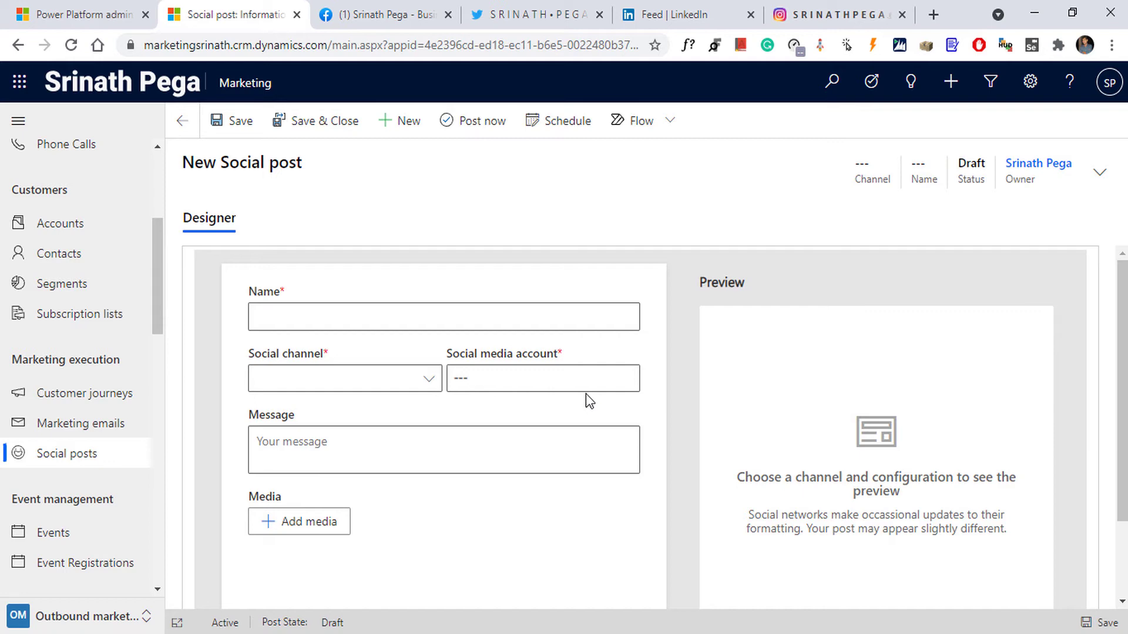
Step: Set the post's channel to Twitter and choose the Twitter social media account
click(368, 449)
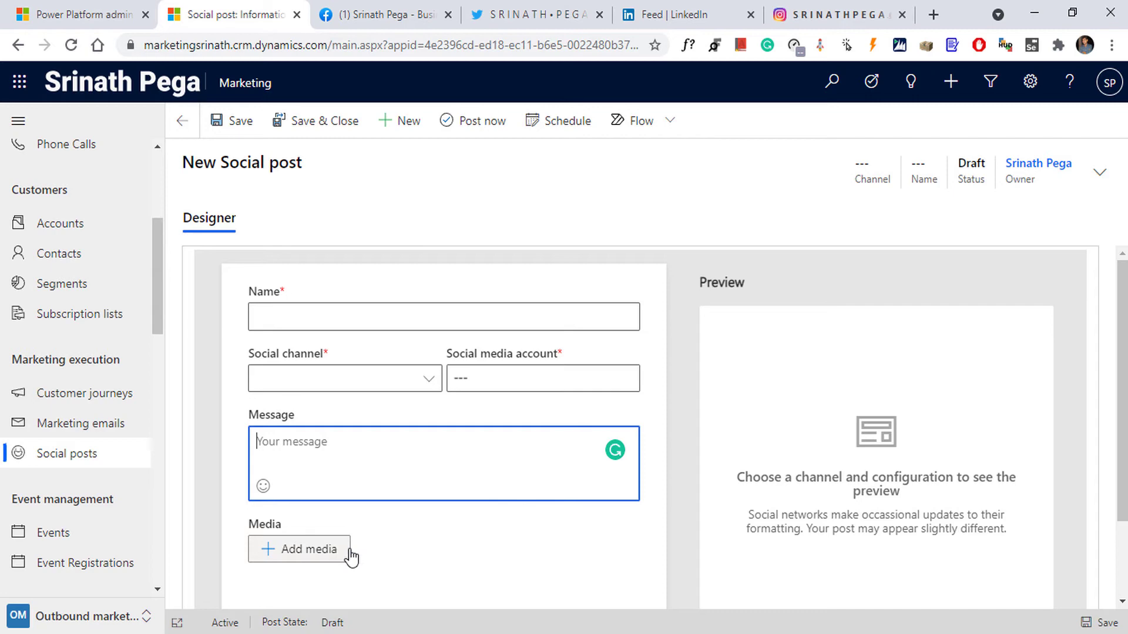
click(430, 379)
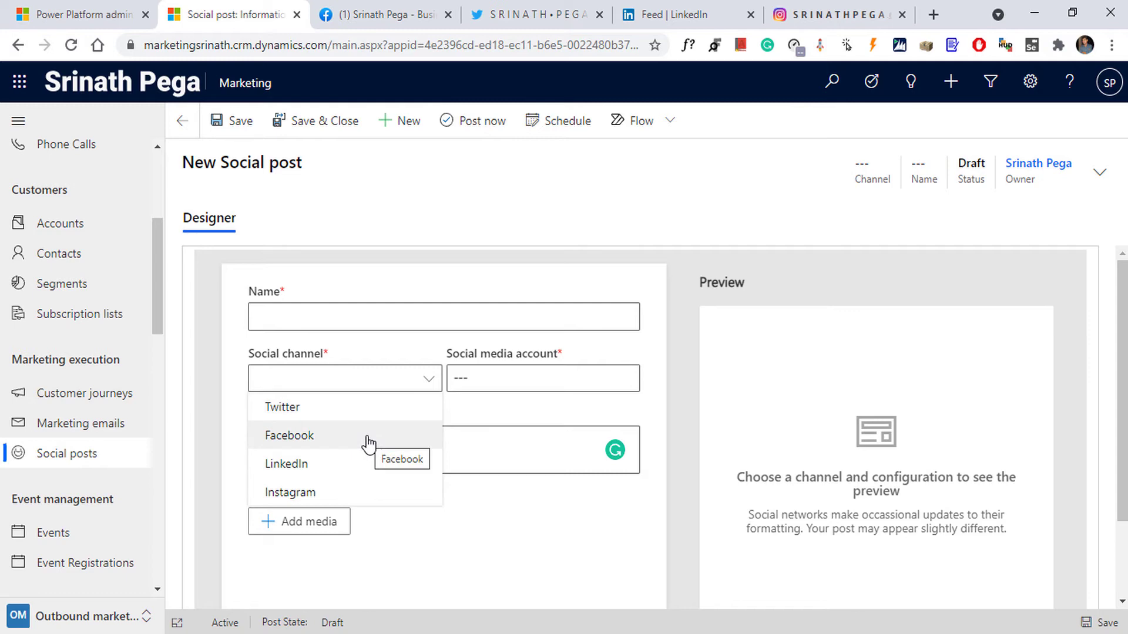
click(318, 409)
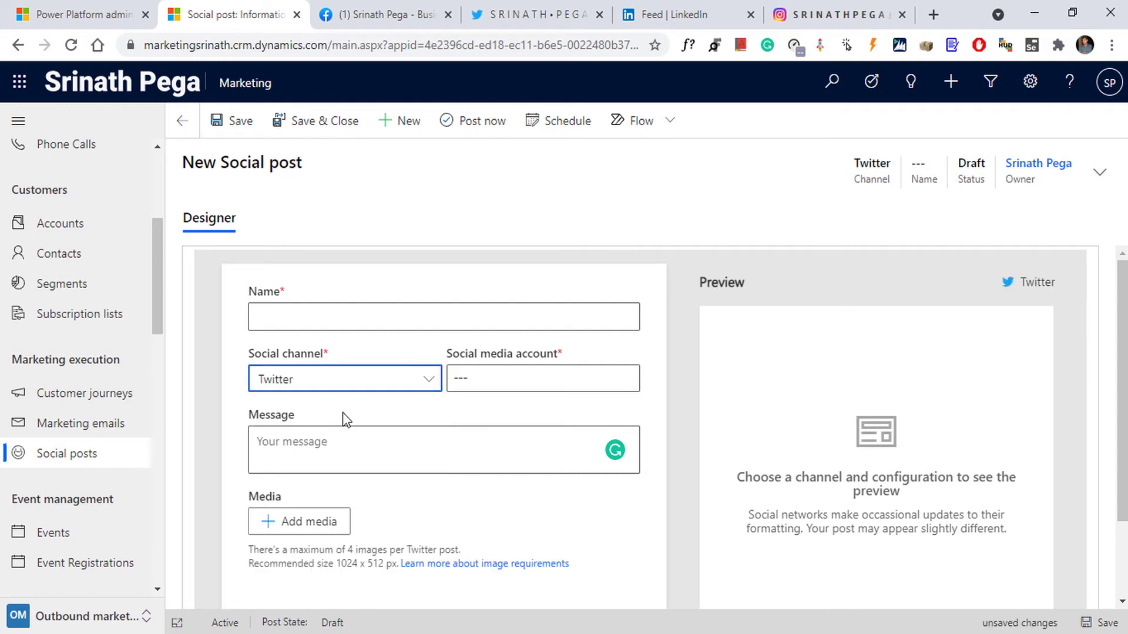
click(628, 379)
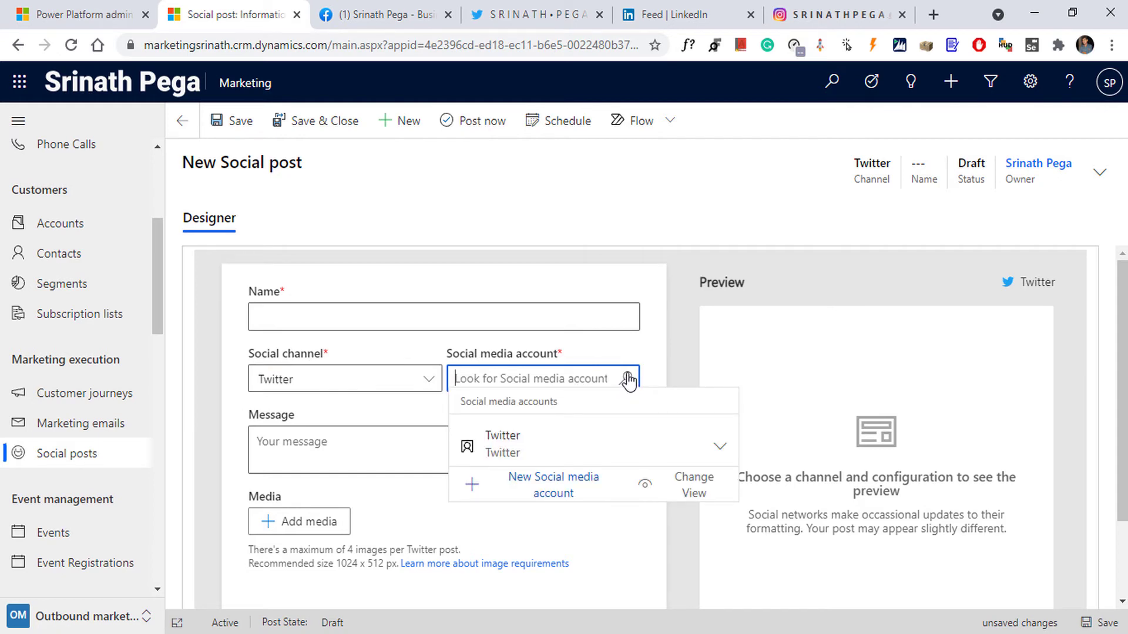
click(587, 449)
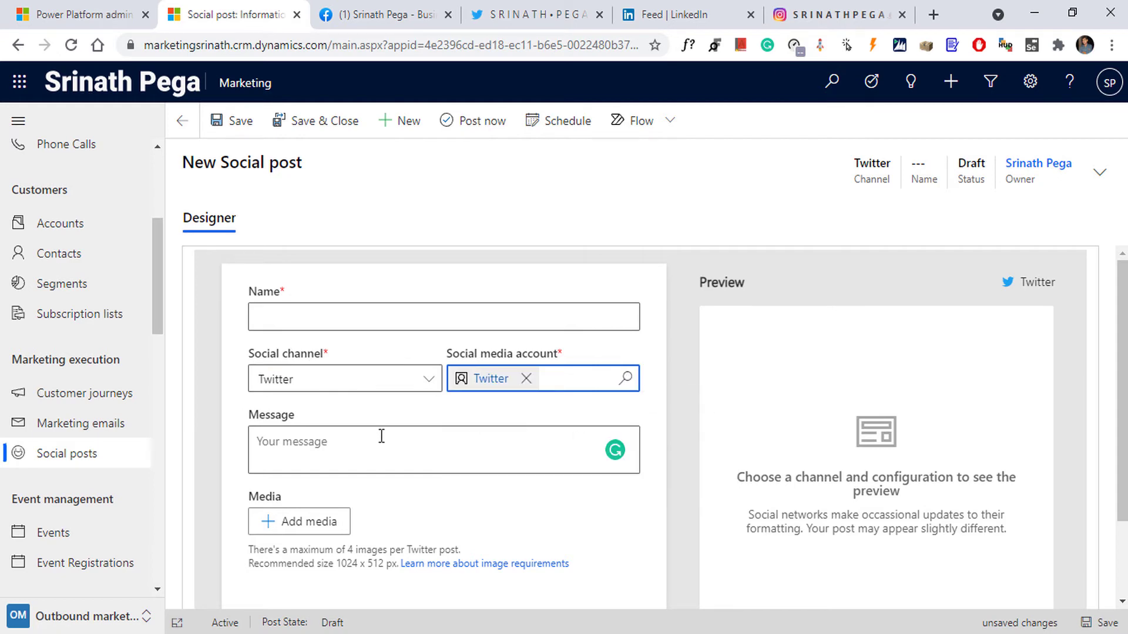
Step: Paste the Episode -05 title as the name and the hashtag-filled subscribe message into the Message box
click(291, 315)
text(Dynamics 365 for Marketing | Episode -05 | Social Configuration and Posting by Srinath Pega)
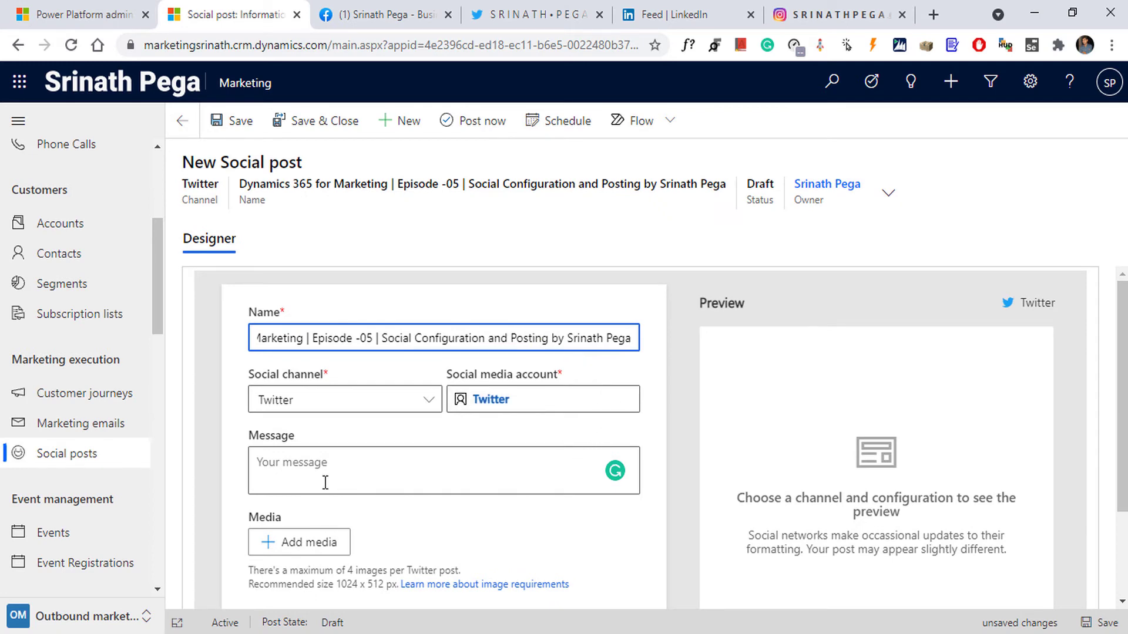
click(304, 471)
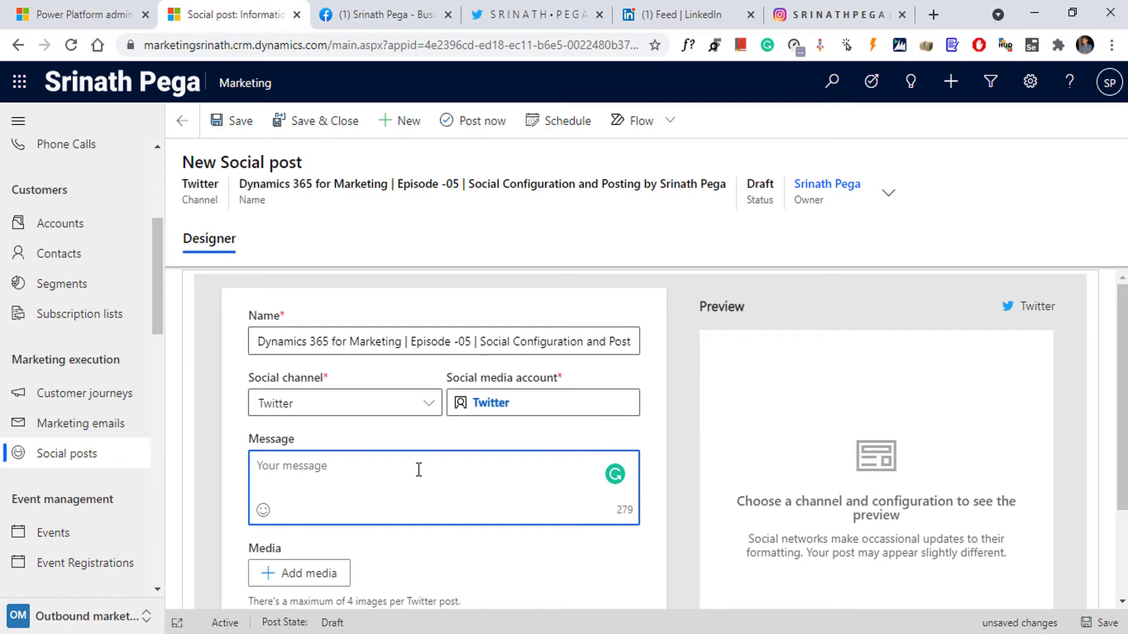
text(#SeeSomethingNew SUBSCRIBE to keep up to date on the Microsoft Power Platform, Power BI, Power Apps, Power Automate, Dynamics 365, and more.  Check out my website, on the MICROSOFT POWER PLATFORM: https://www.srinathpega.com/  Thanks! #Dynamics365 #PowerPlatform #SrinathPega)
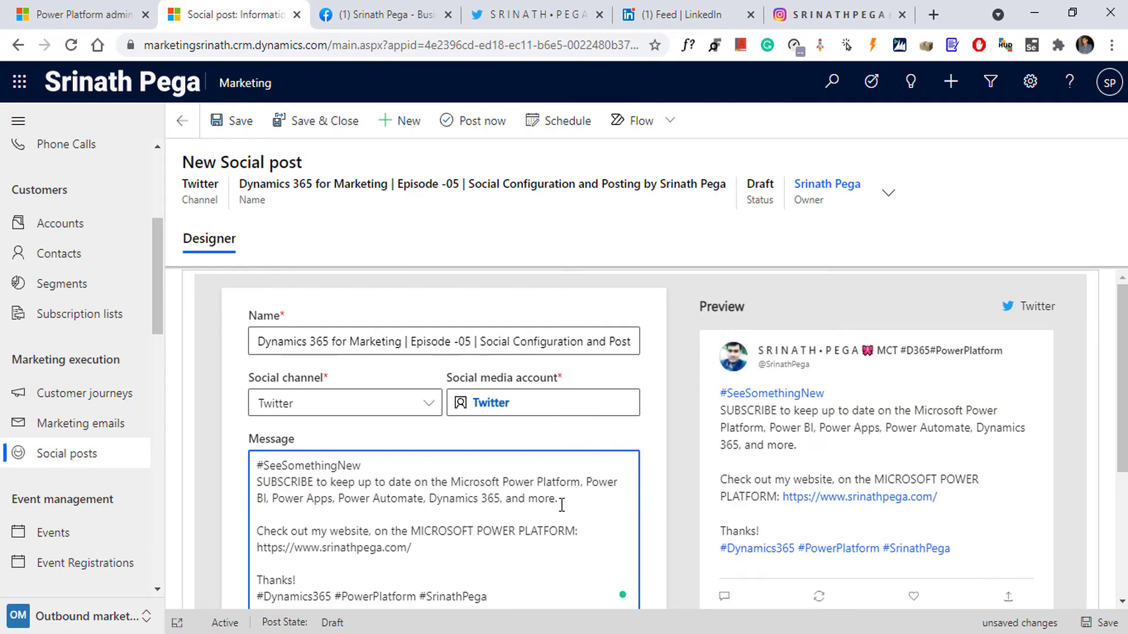
scroll(565, 510, down, 1)
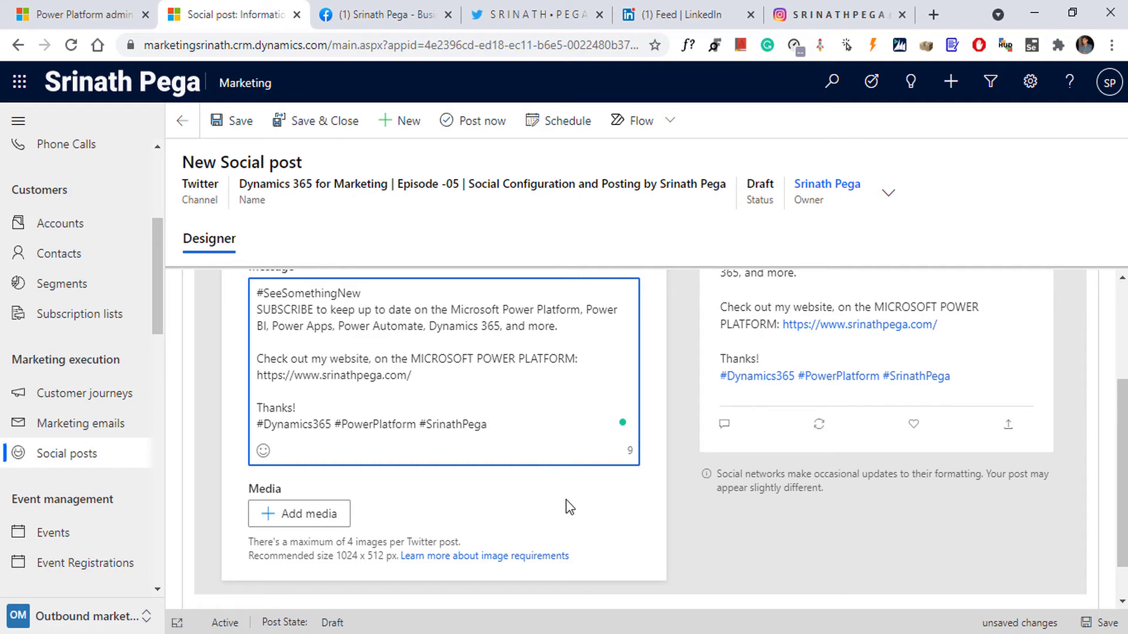
scroll(572, 498, down, 1)
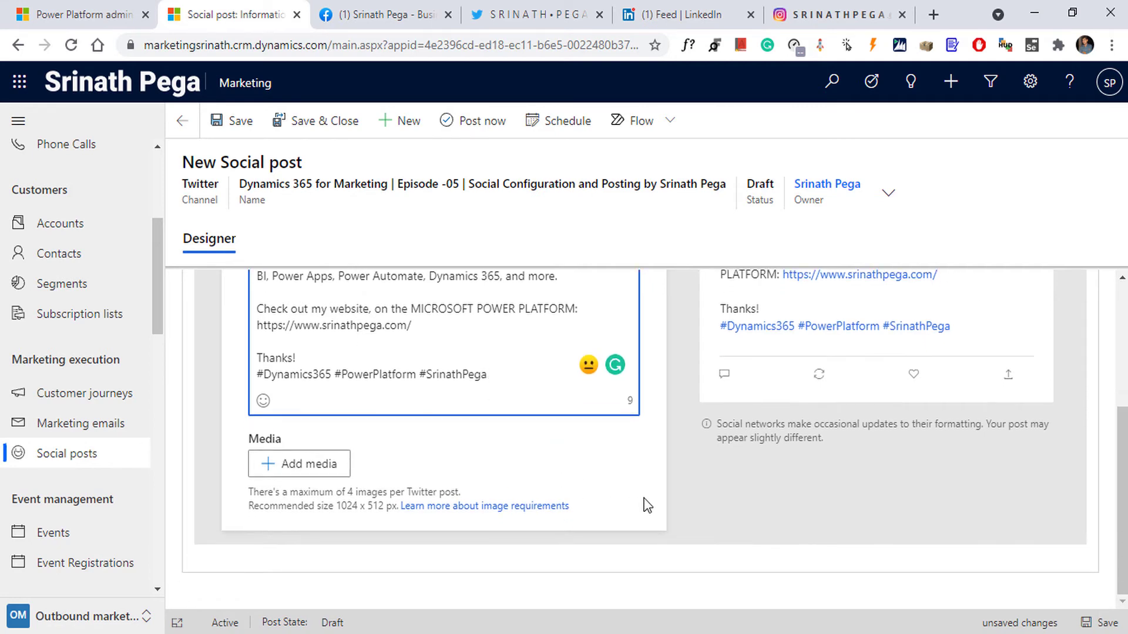
Step: Attach the image Maketing ep05.jpg as the Twitter post's media
click(310, 467)
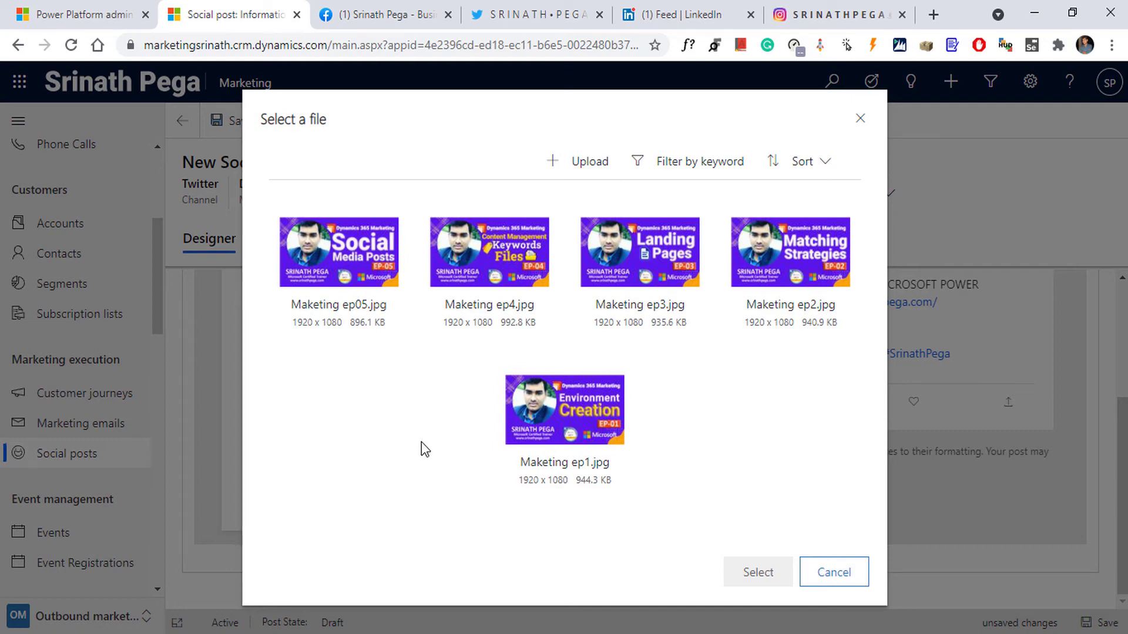
click(339, 264)
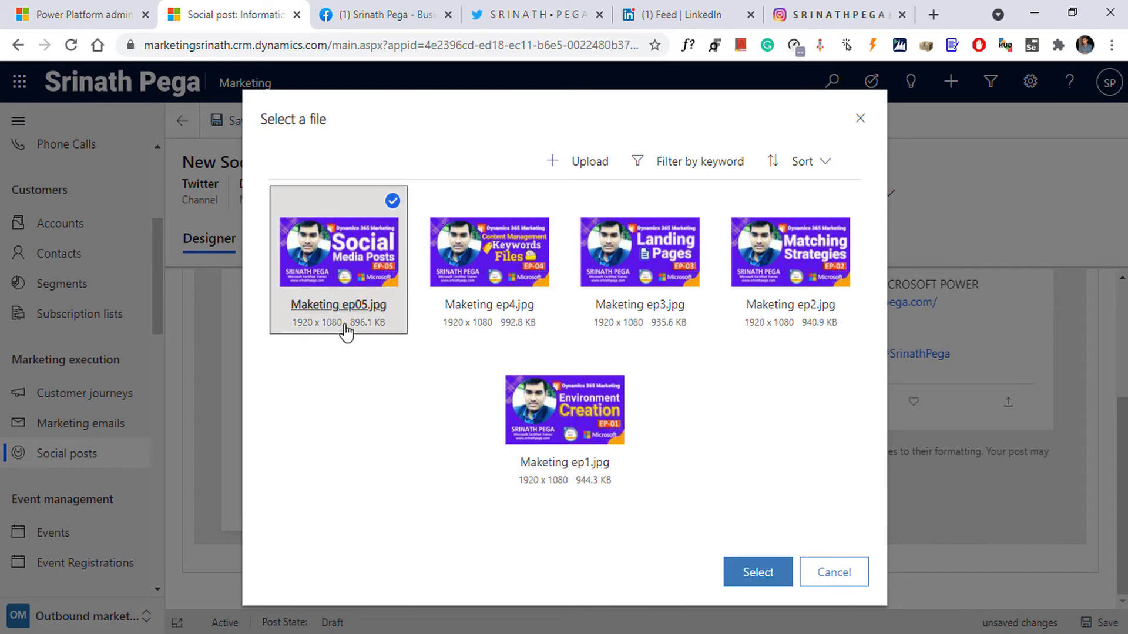
click(758, 573)
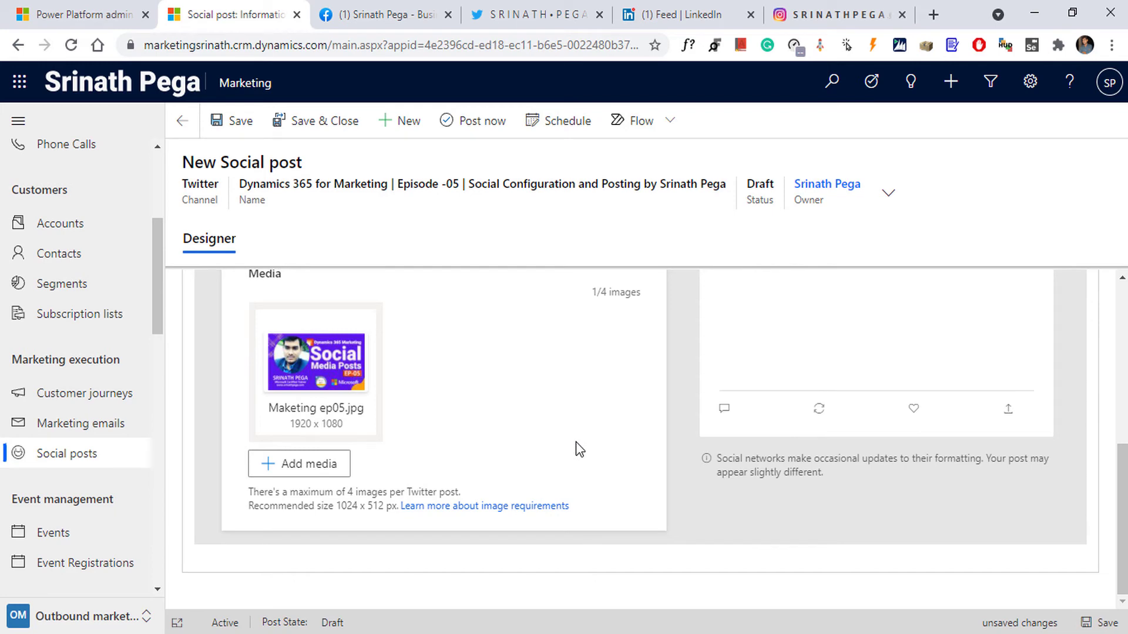
scroll(576, 442, up, 5)
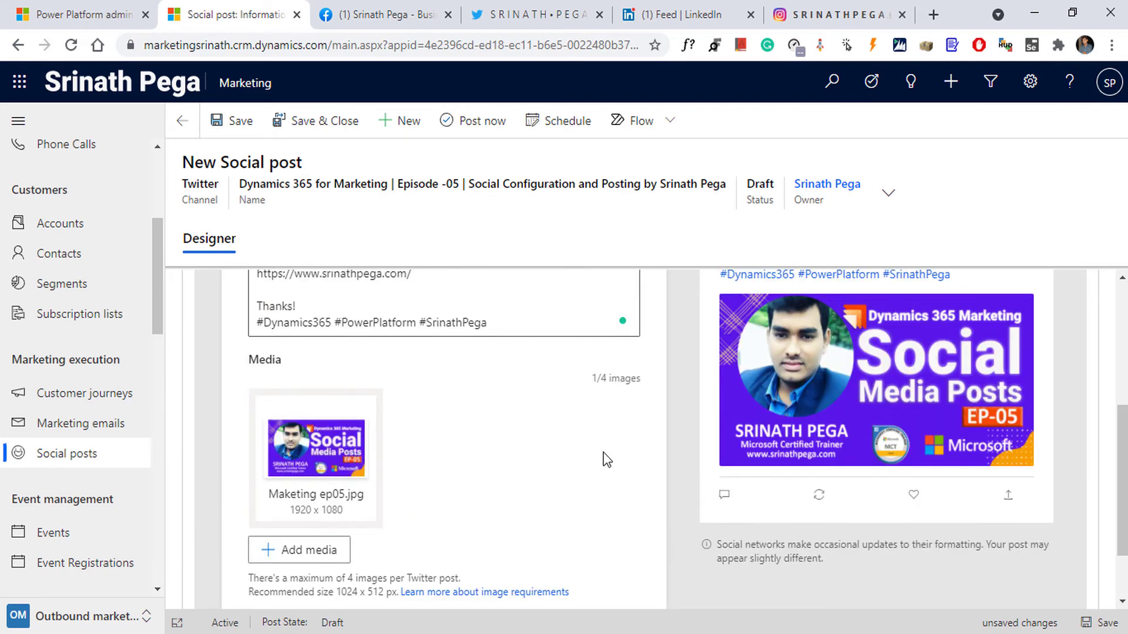
scroll(704, 466, down, 1)
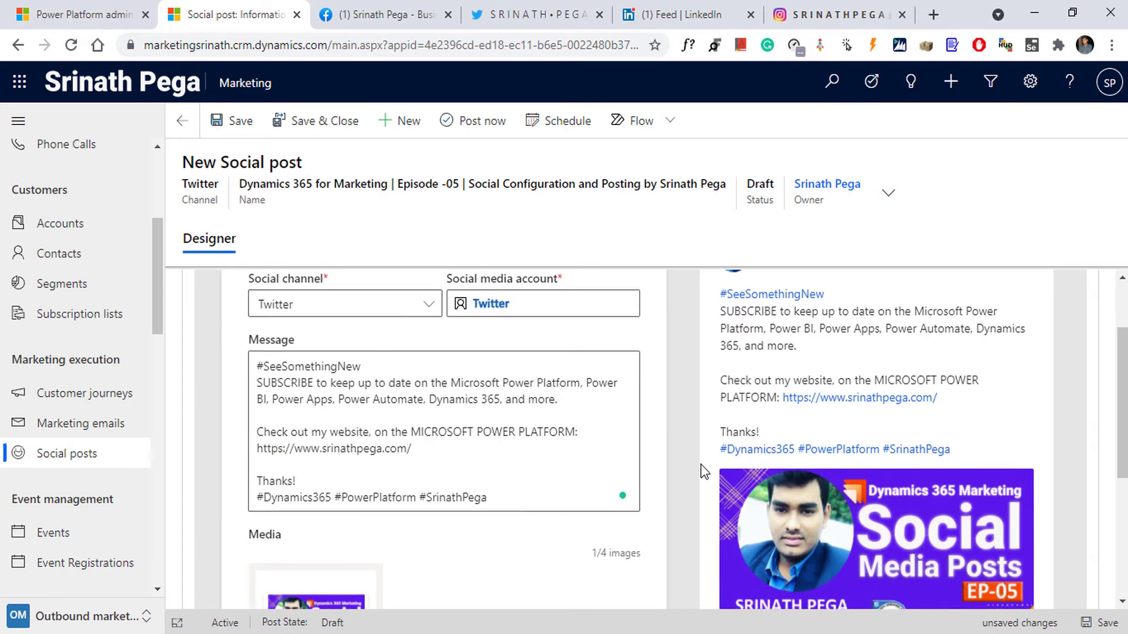
scroll(705, 471, up, 1)
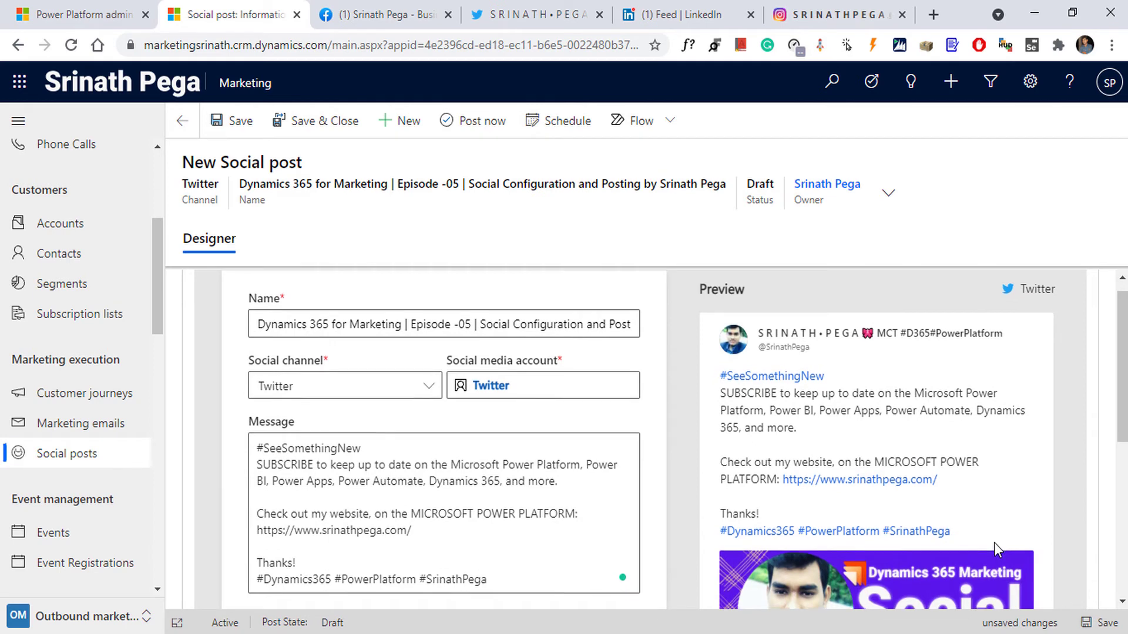
scroll(994, 543, down, 3)
scroll(994, 543, up, 3)
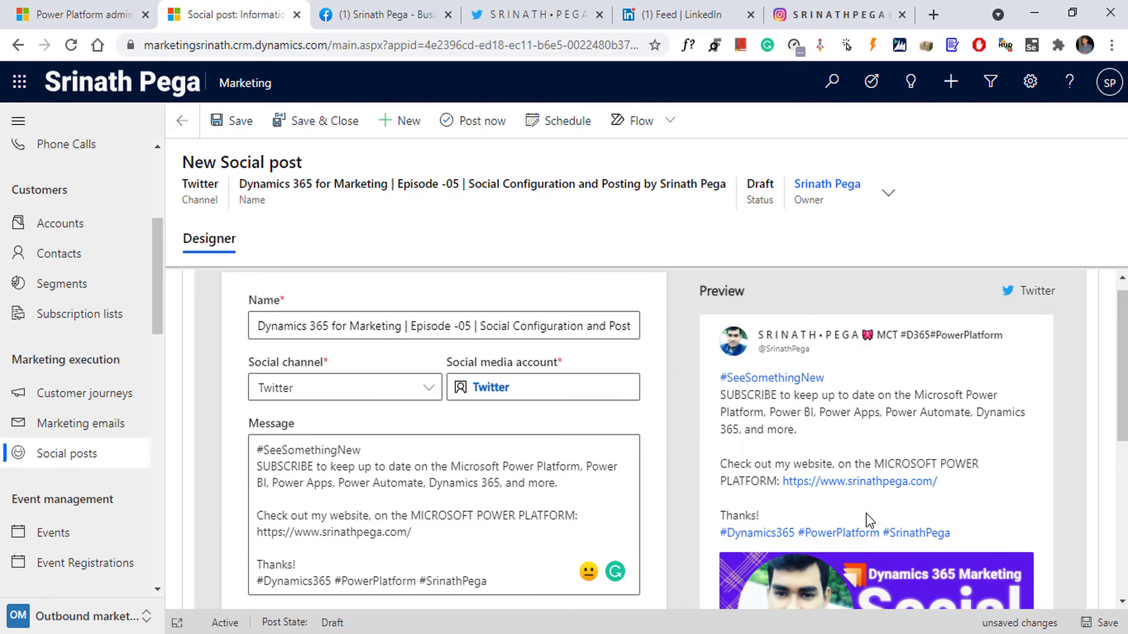
scroll(976, 546, down, 2)
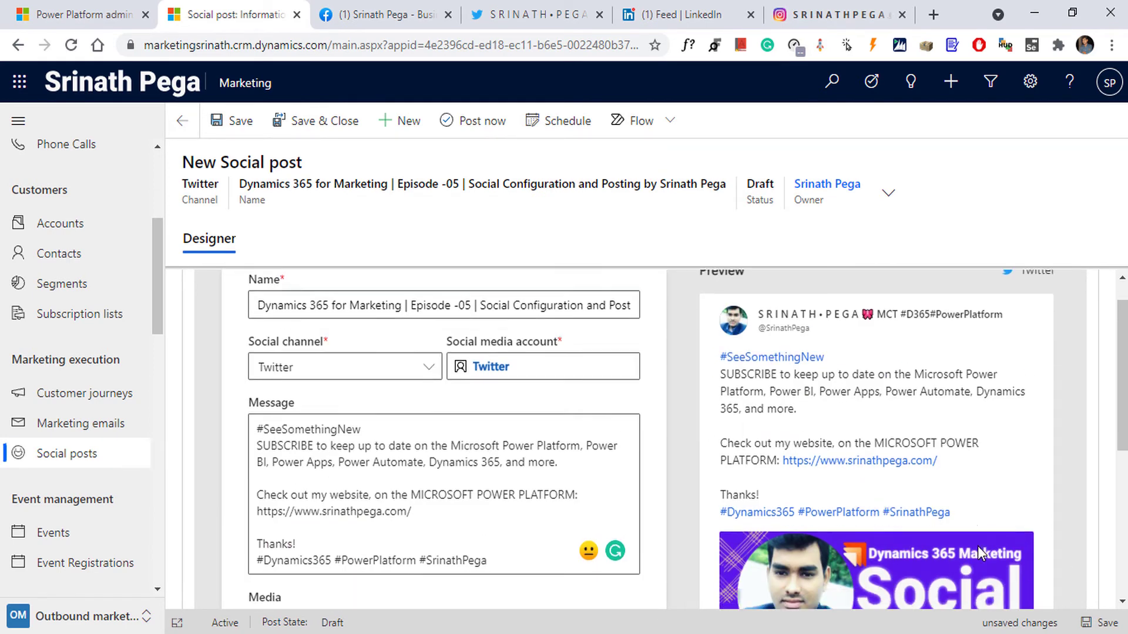
scroll(976, 539, down, 1)
scroll(1013, 402, up, 4)
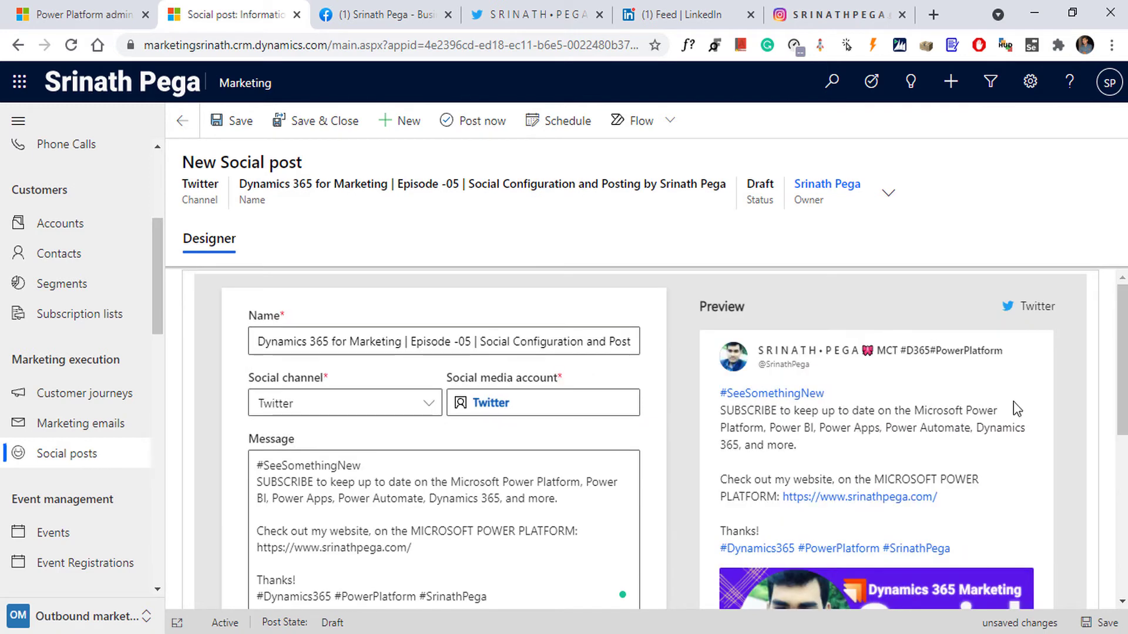
Step: Save the Twitter post and publish it immediately with Post now
click(232, 120)
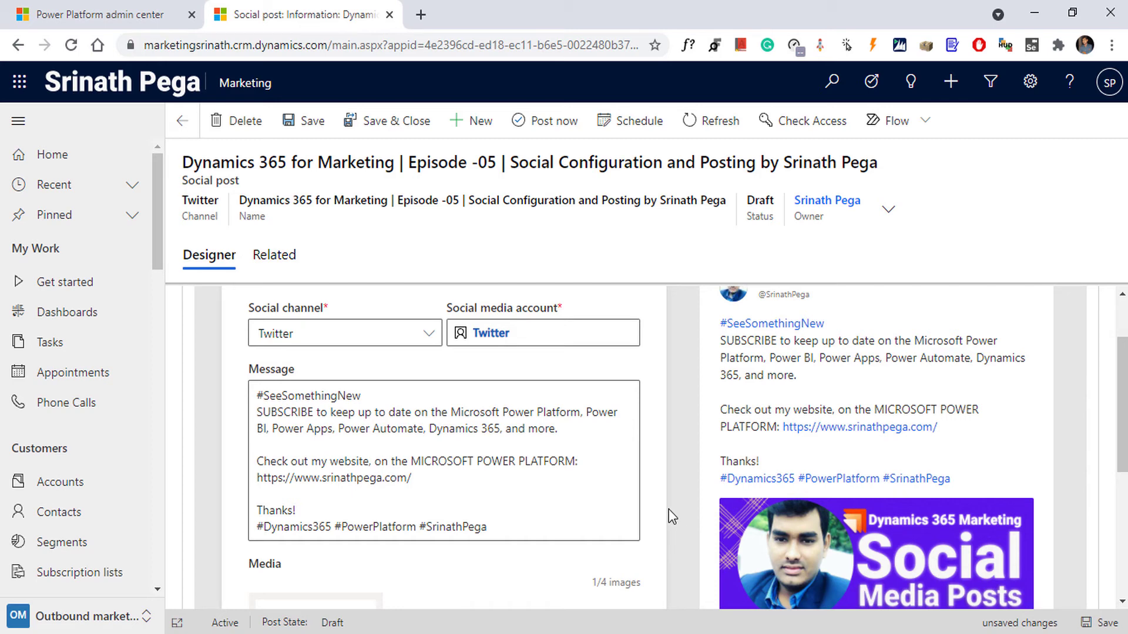
scroll(669, 467, up, 2)
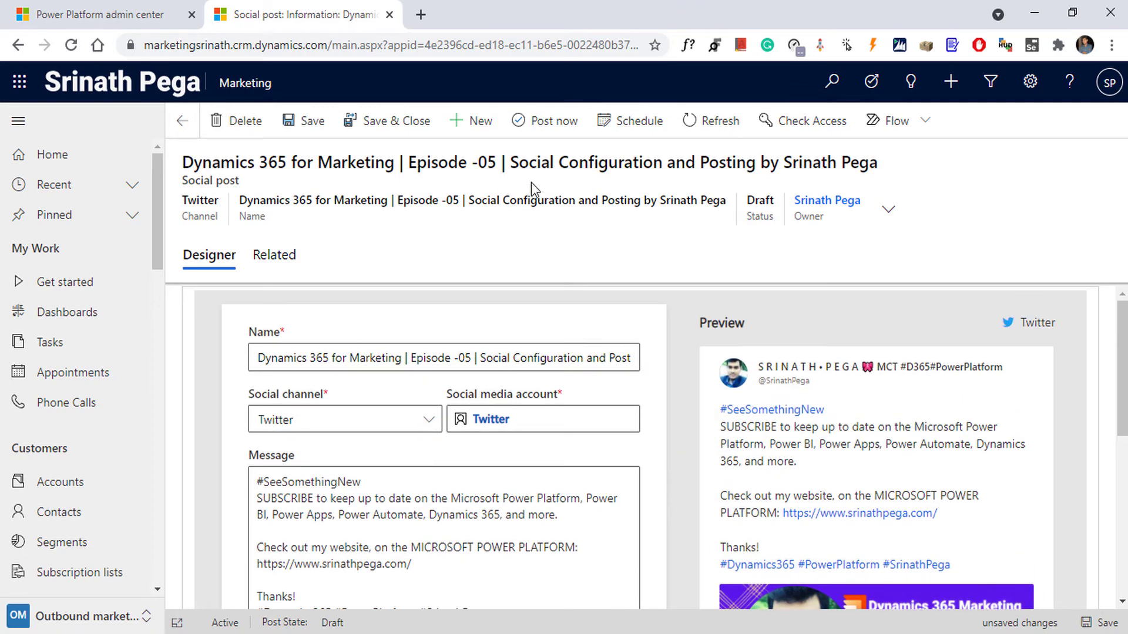
click(551, 121)
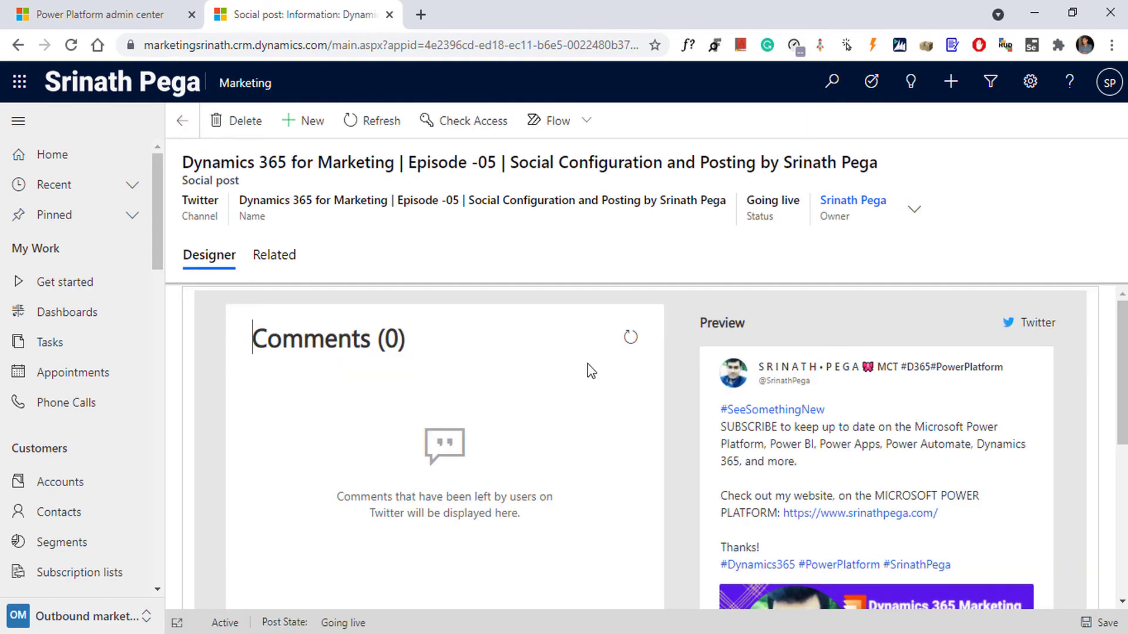
scroll(587, 364, down, 1)
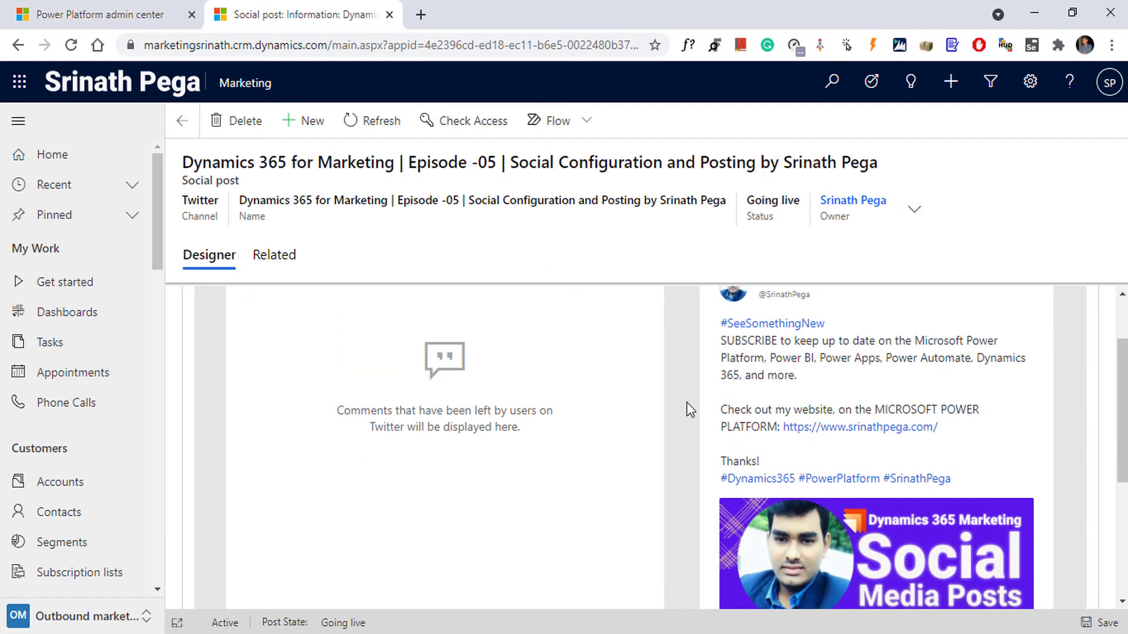
scroll(686, 406, down, 1)
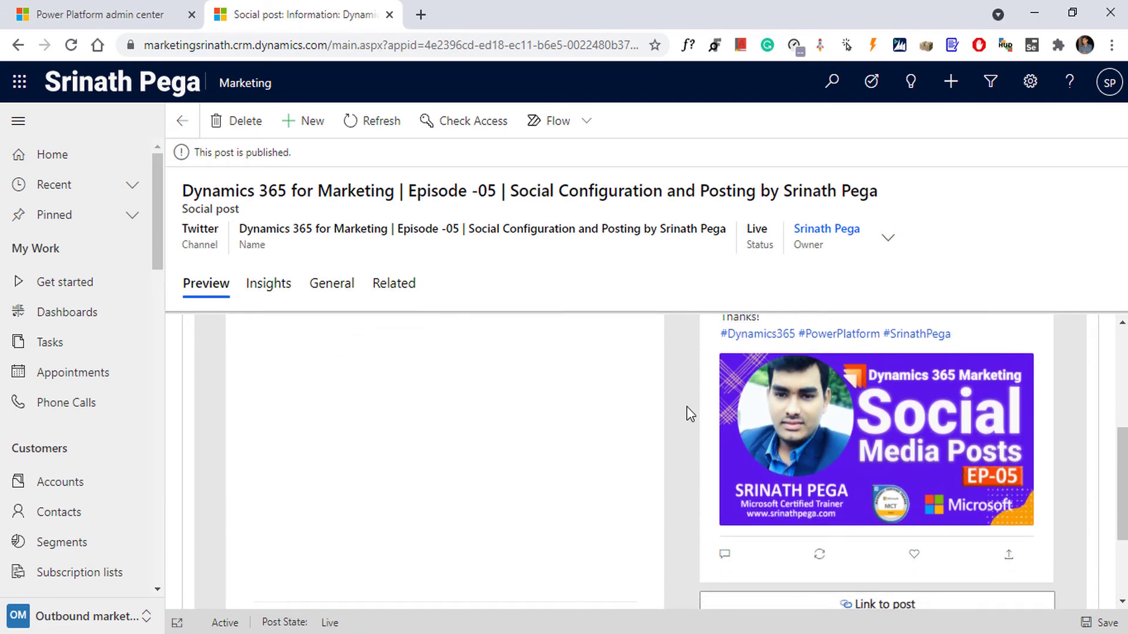
scroll(687, 406, down, 1)
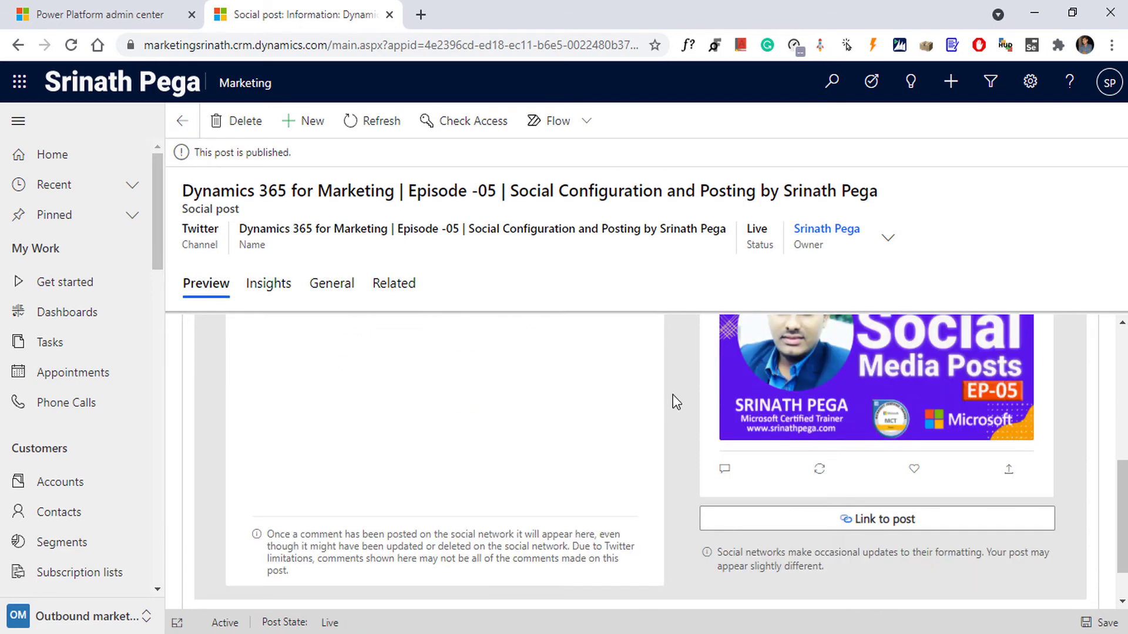
Step: View the published tweet on Twitter via Link to post, then return to the Dynamics post
click(878, 526)
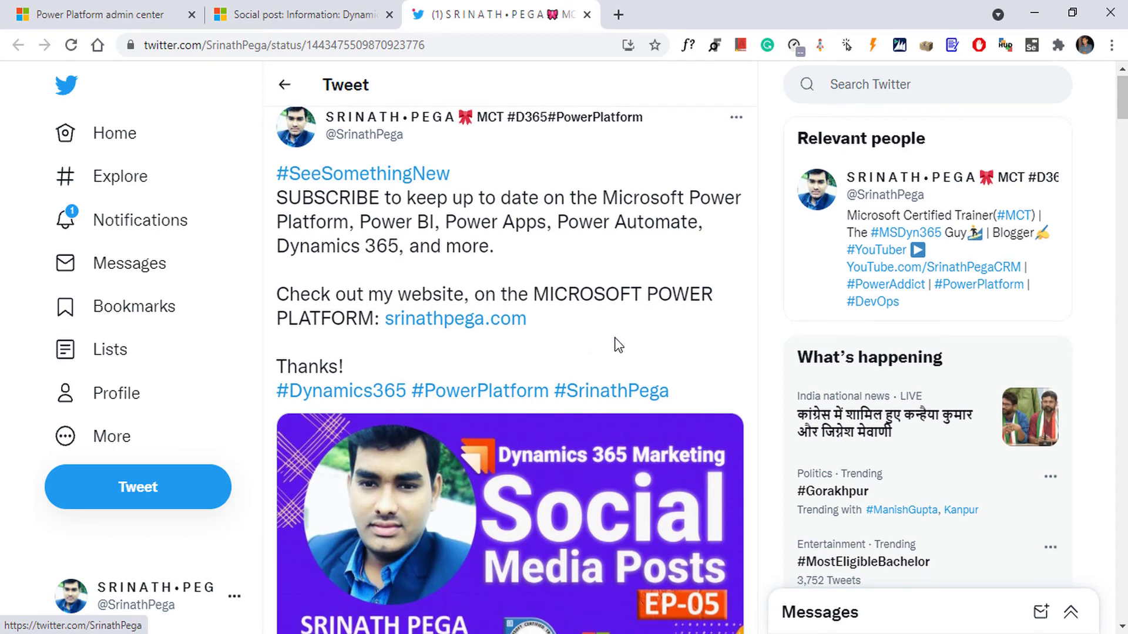
scroll(617, 344, down, 4)
scroll(517, 397, down, 3)
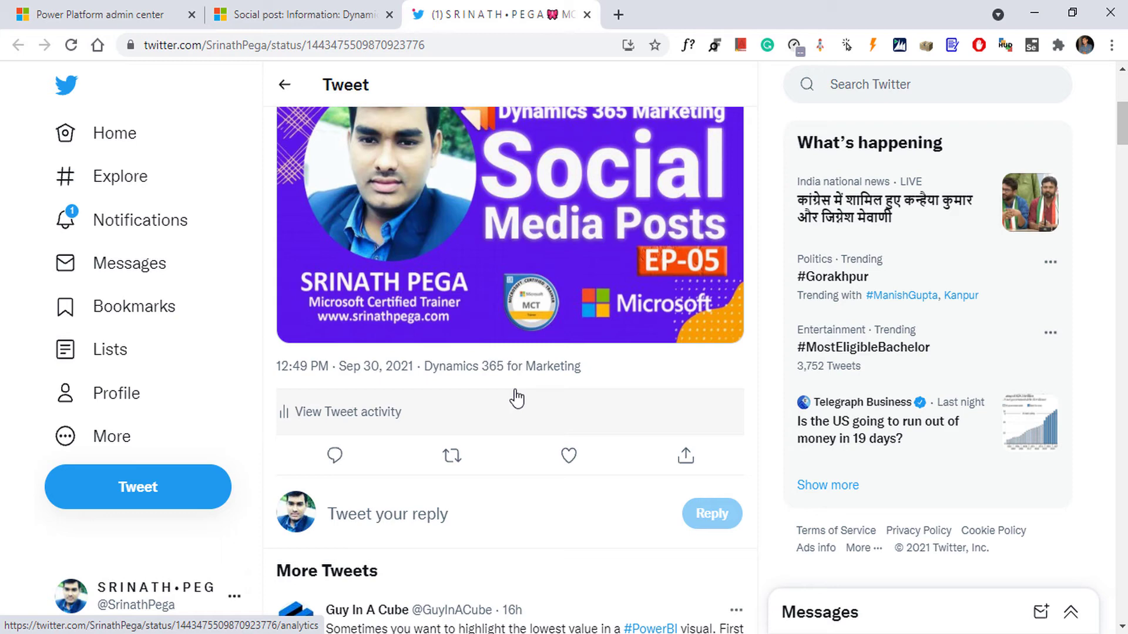
click(316, 15)
scroll(467, 407, up, 4)
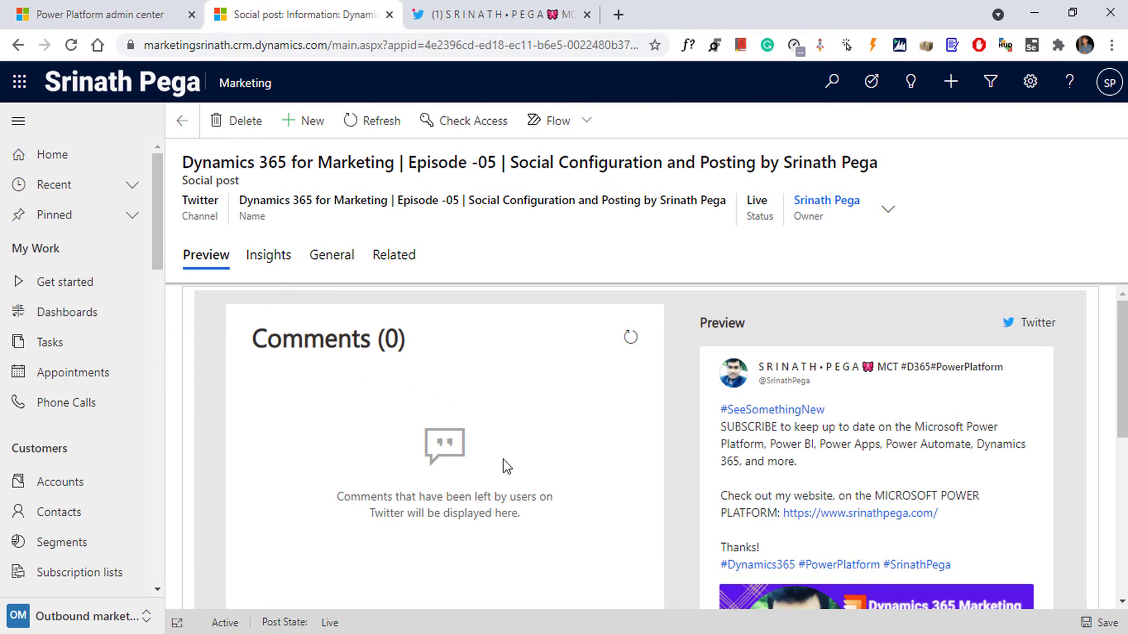
Step: Review the live post's Insights and General details, then return to the Preview with comments
click(278, 262)
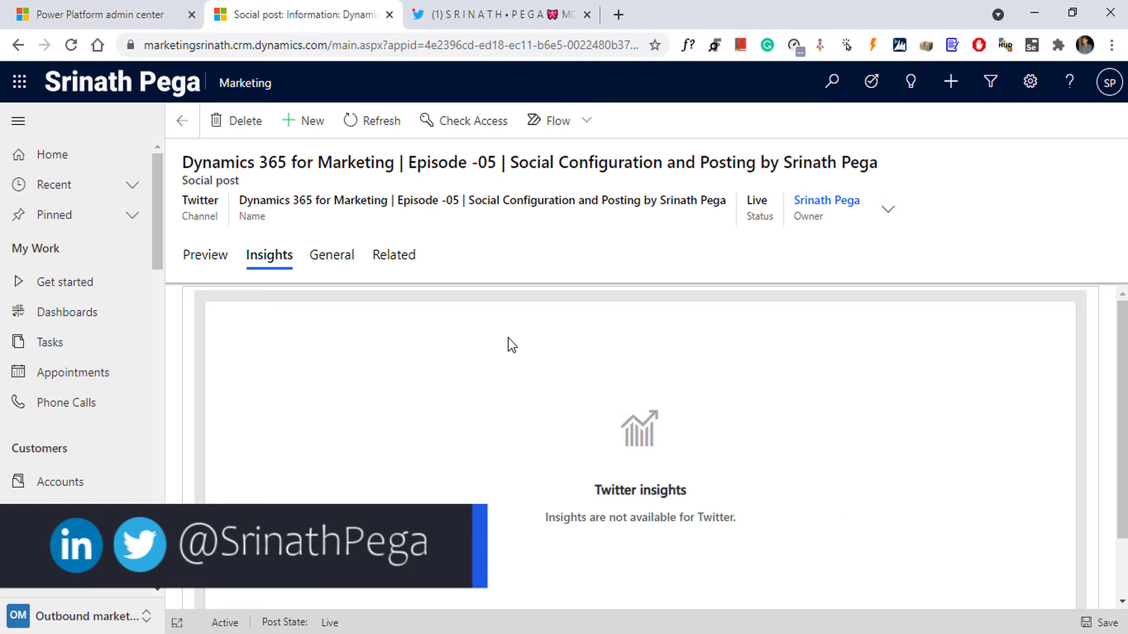
click(331, 255)
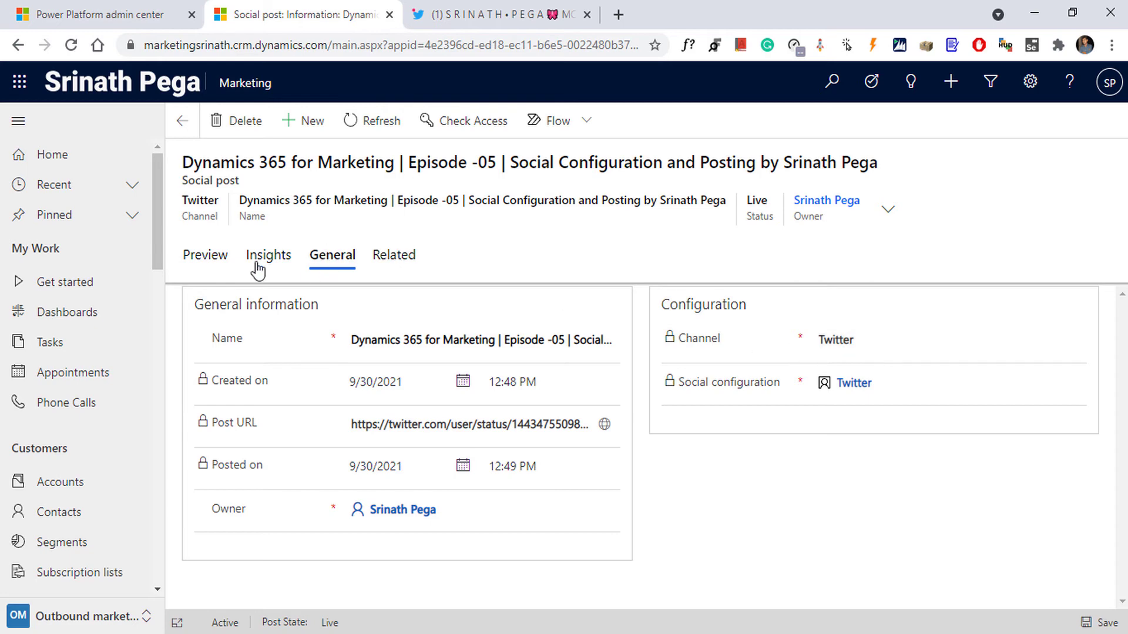
click(206, 255)
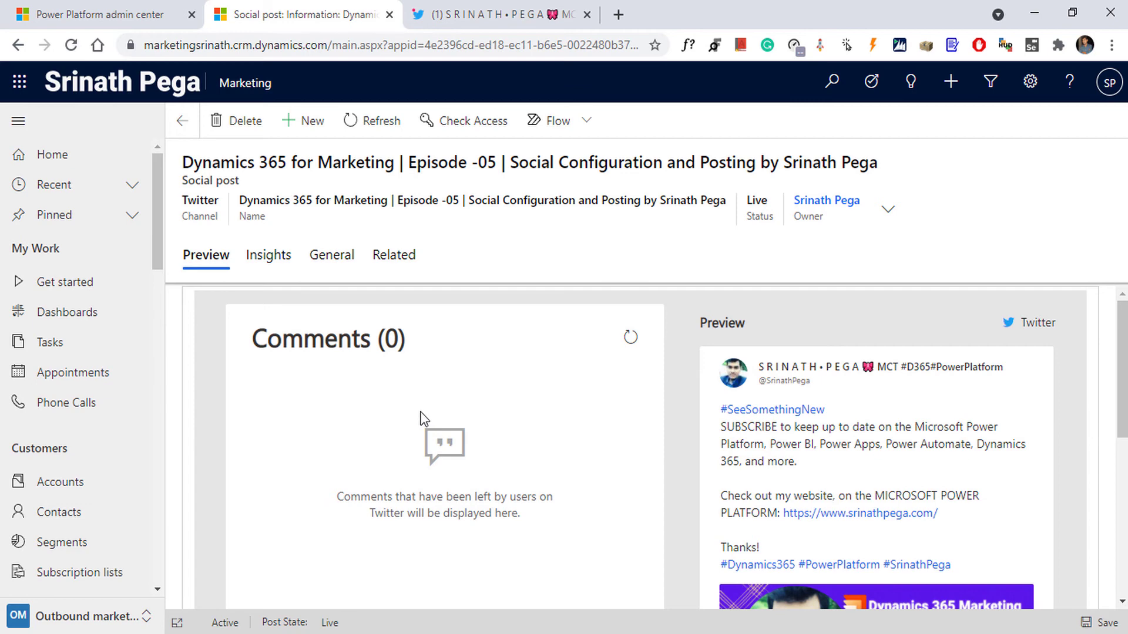
Step: Start a new social post named with the episode title, on the Facebook channel and Facebook account
click(312, 121)
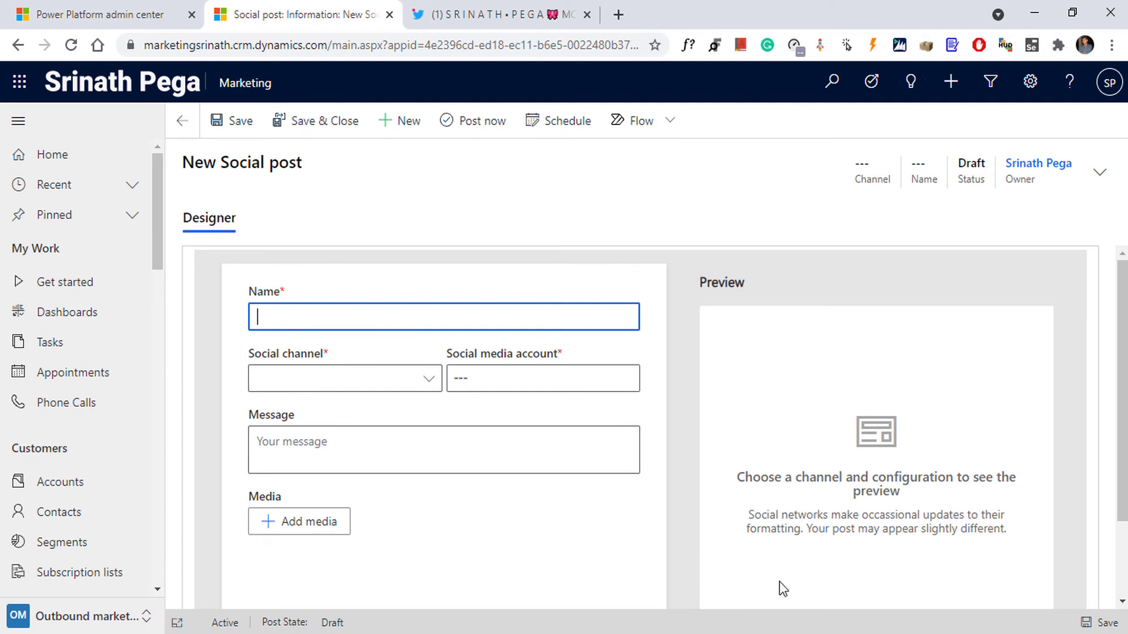
text(Dynamics 365 for Marketing | Episode -05 | Social Configuration and Posting by Srinath Pega)
click(430, 399)
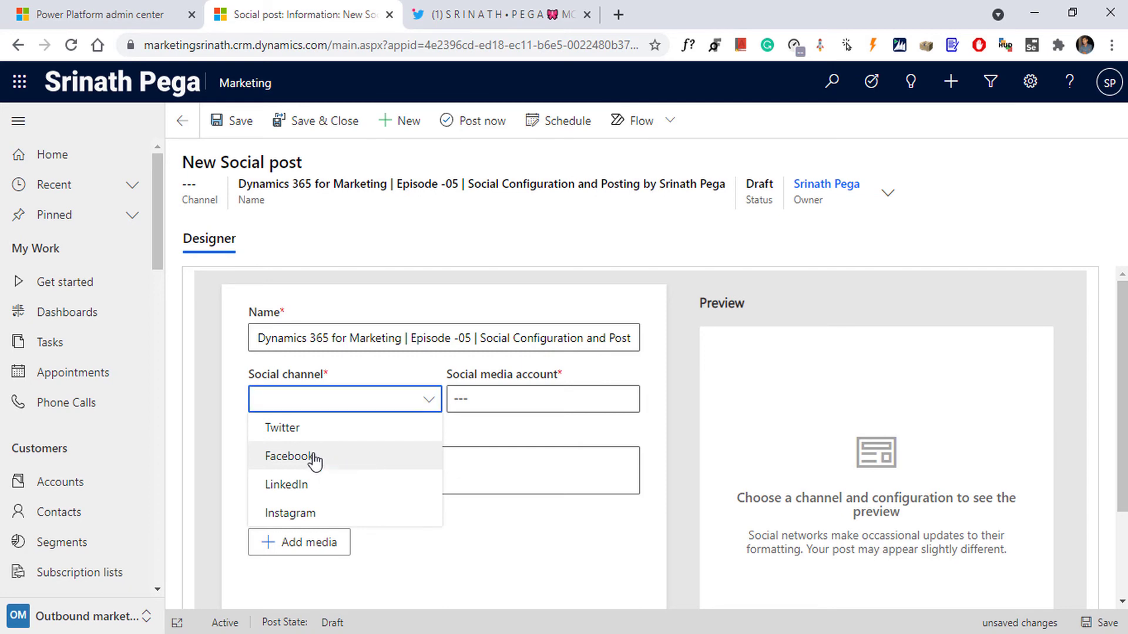
click(314, 458)
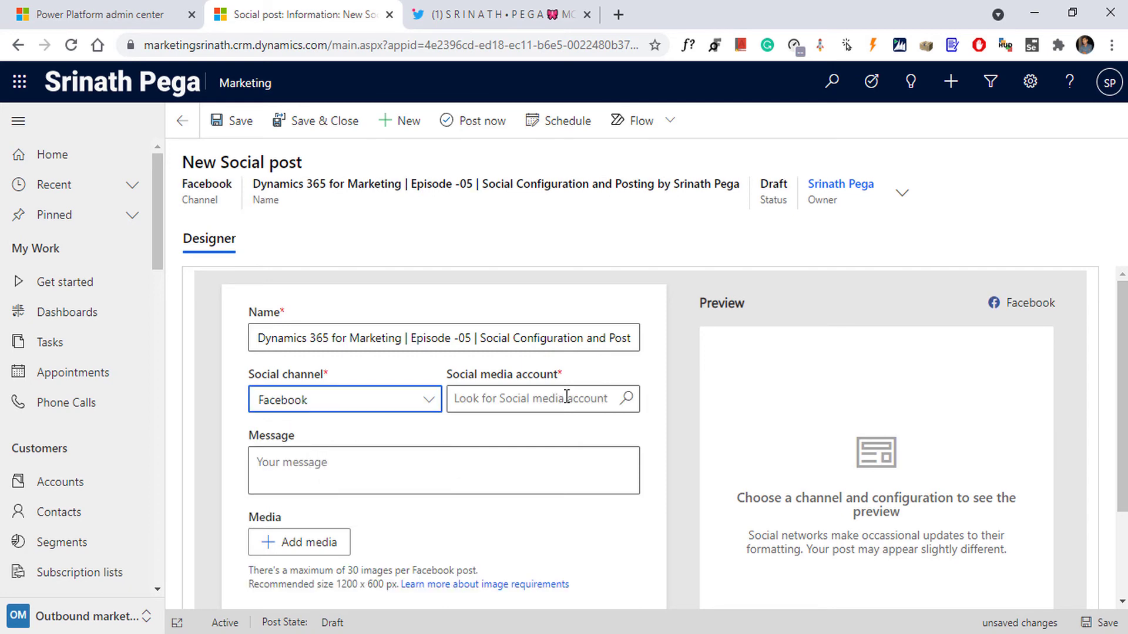
click(627, 401)
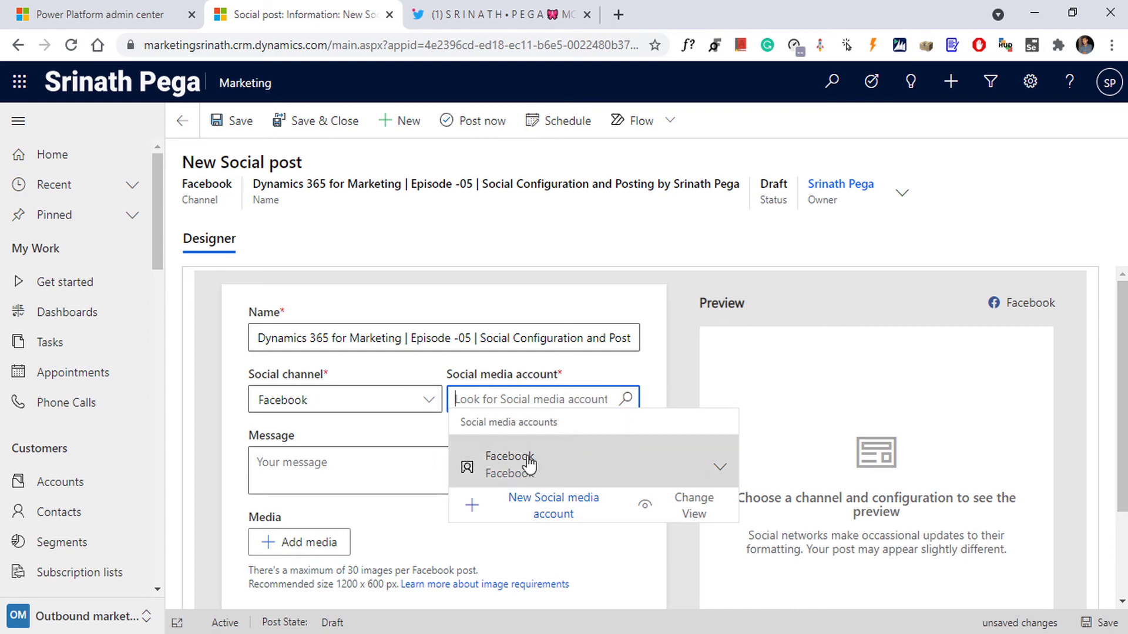
click(559, 470)
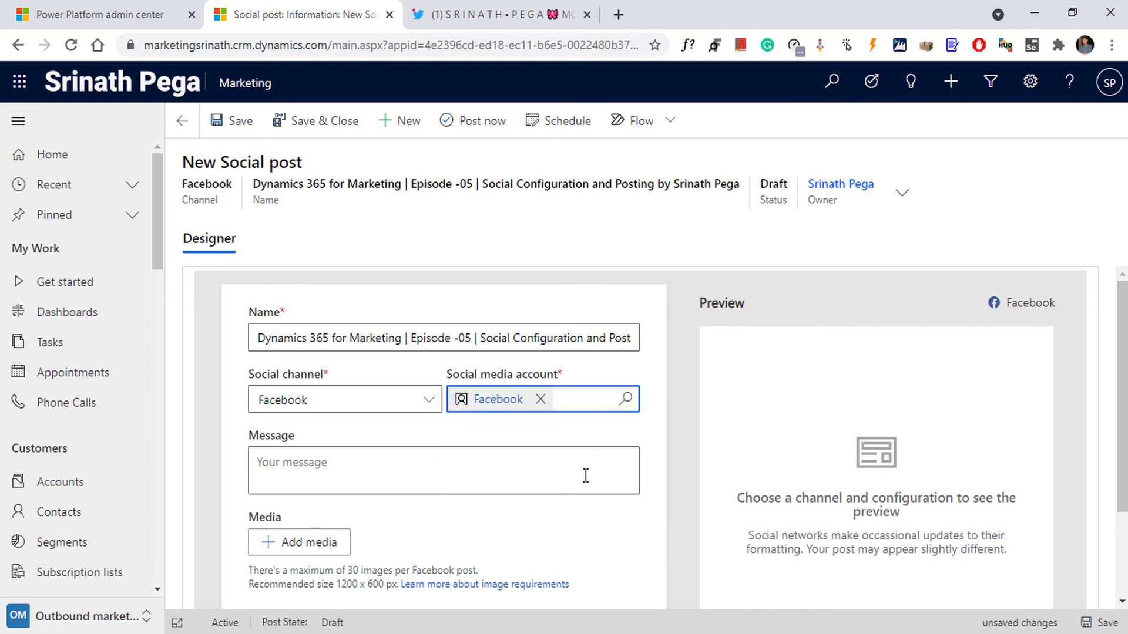
scroll(585, 476, down, 1)
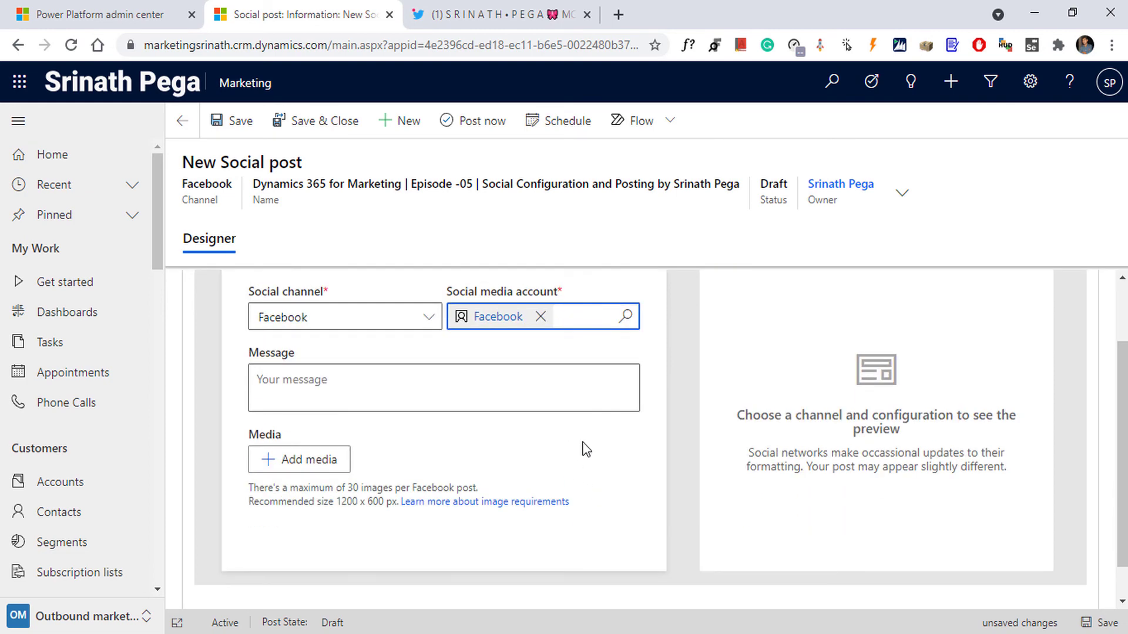
Step: Paste the welcome message into the Facebook post's Message field
click(441, 387)
text(Welcome to Srinath Pega! #SeeSomethingNew SUBSCRIBE to keep up to date on the Microsoft Power Platform, Power BI, Power Apps, Power Automate, Dynamics 365, and more.  Check out my website, on the MICROSOFT POWER PLATFORM: https://www.srinathpega.com/ If you enjoyed the video, please LIKE and SUBSCRIBE!  And PLEASE follow me on: Twitter: https://twitter.com/SrinathPega LinkedIn: https://linkedin.com/in/SrinathPega  Thanks! #Dynamics365 #PowerPlatform #SrinathPega)
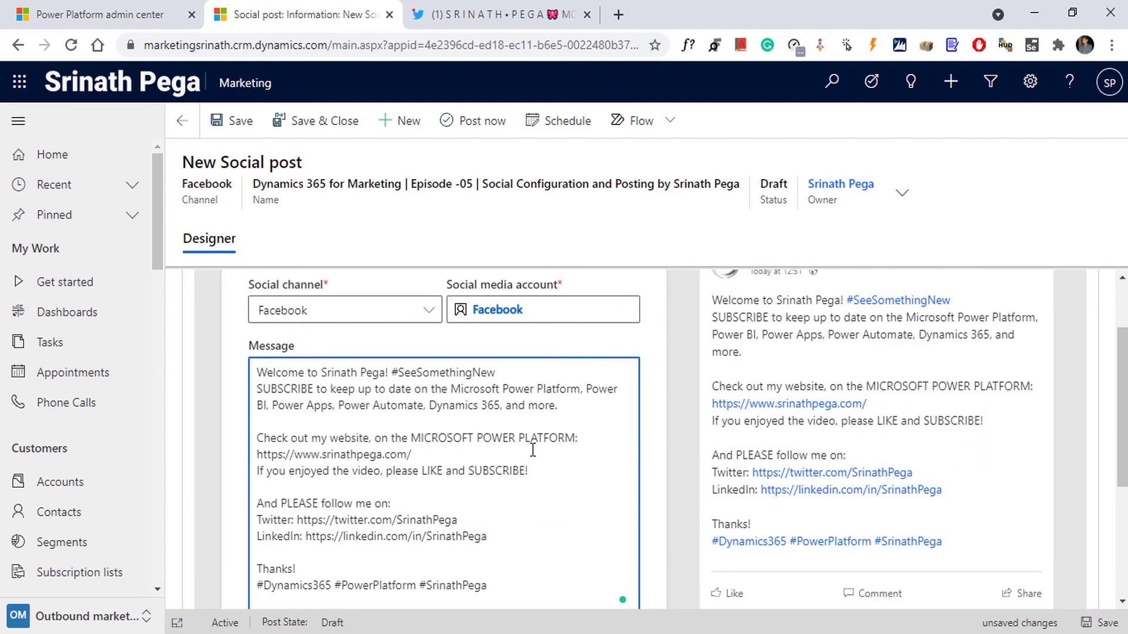
scroll(614, 493, down, 3)
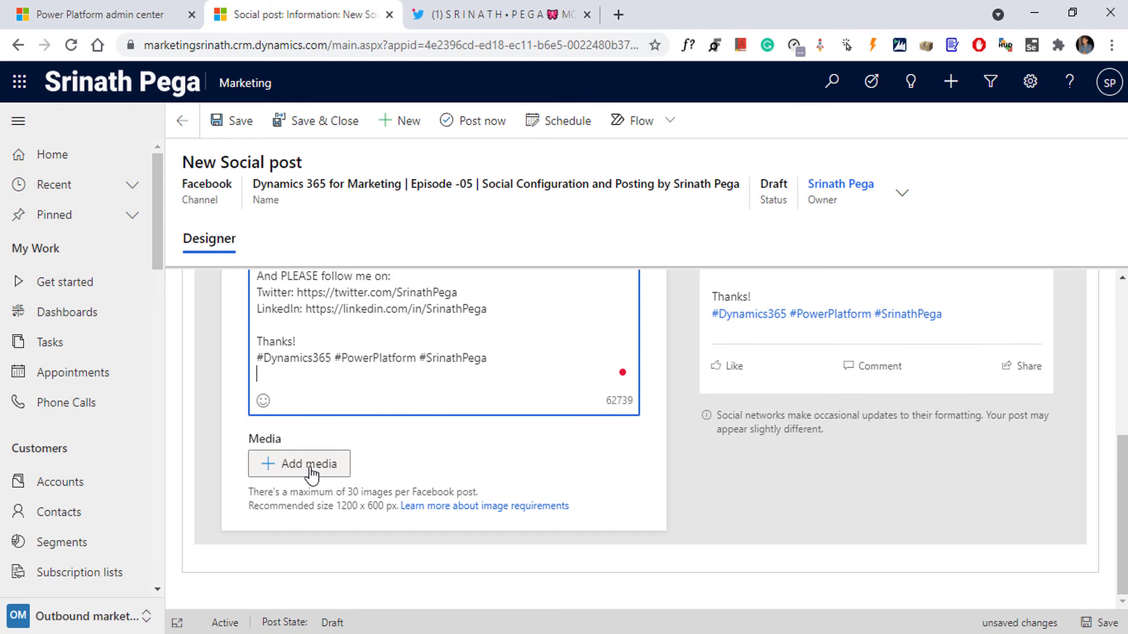
Step: Attach the image Maketing ep05.jpg as the Facebook post's media
click(315, 469)
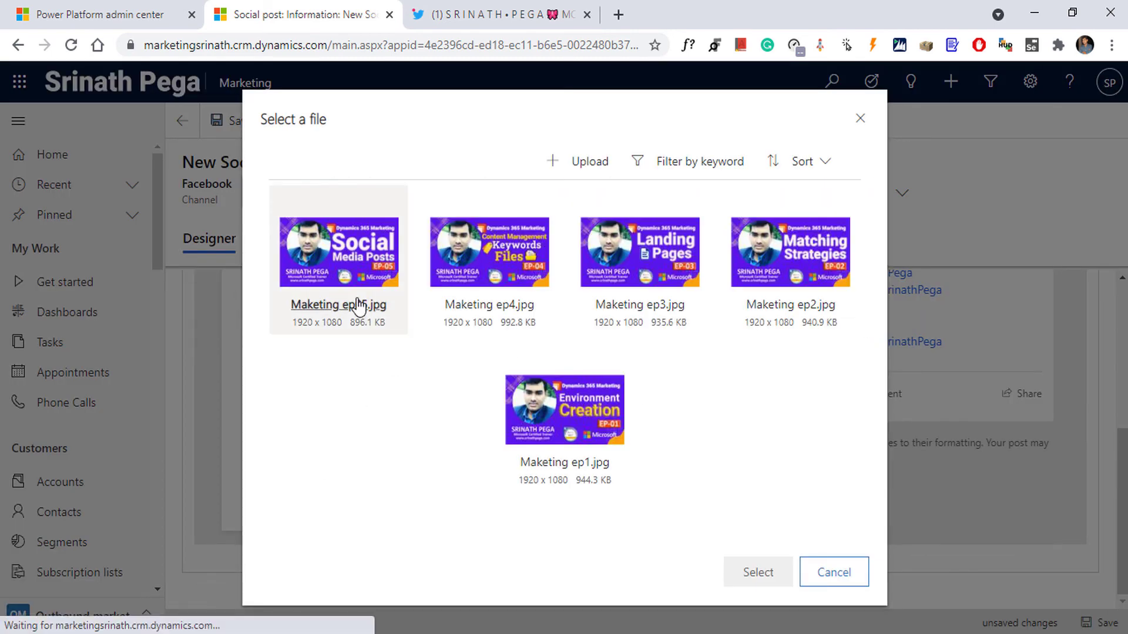
click(349, 283)
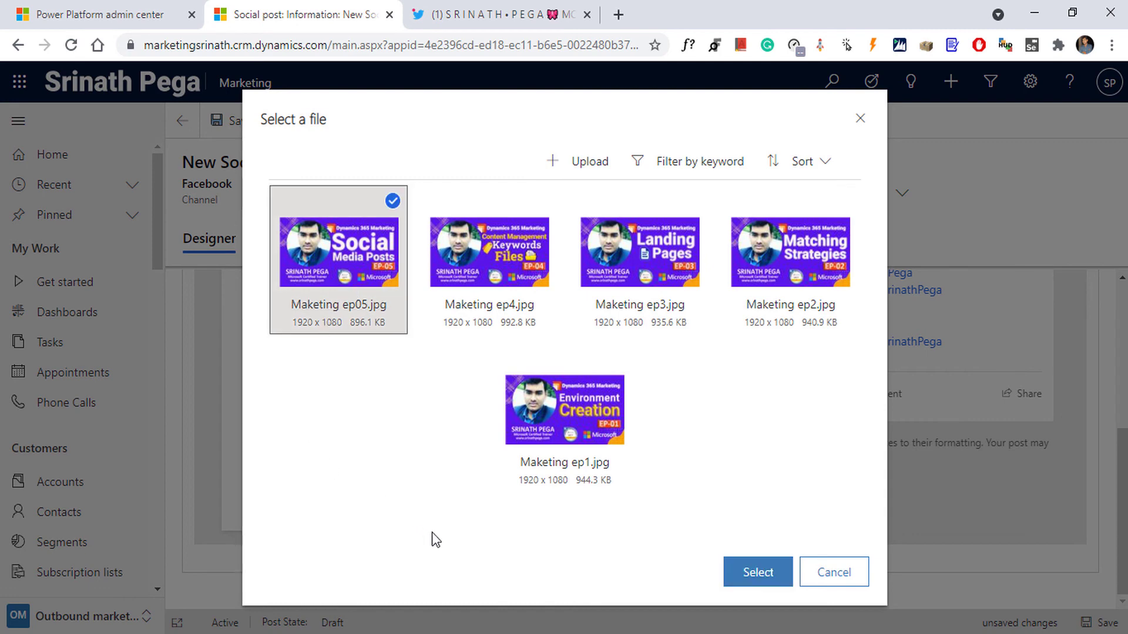
click(758, 574)
scroll(577, 507, up, 5)
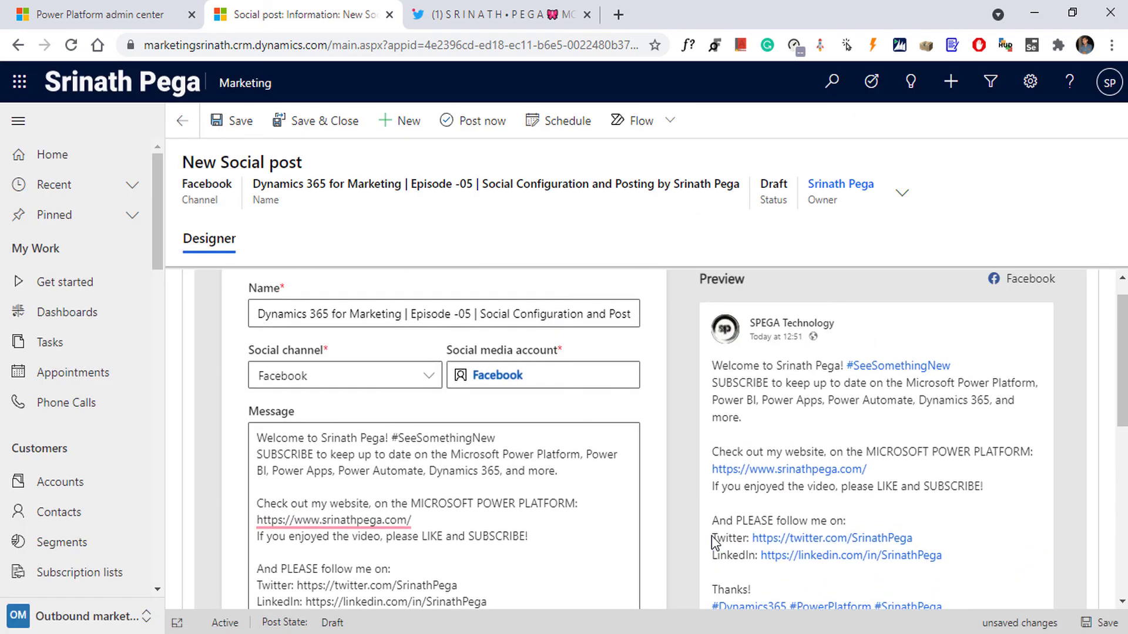
scroll(711, 536, down, 5)
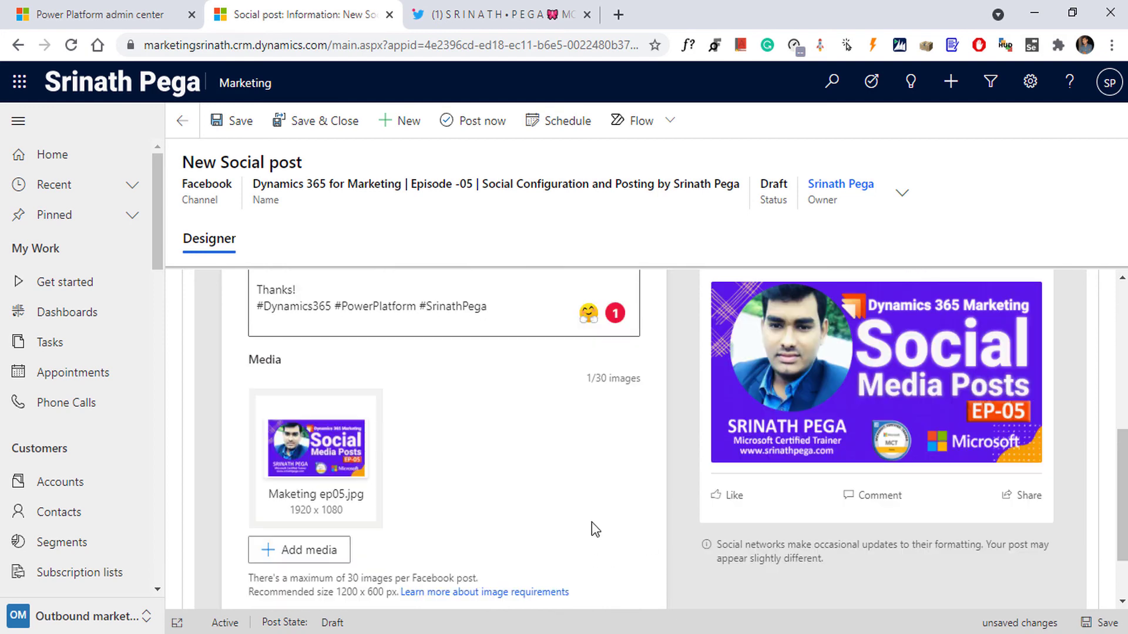
Step: Save the Facebook post as a draft record
click(231, 121)
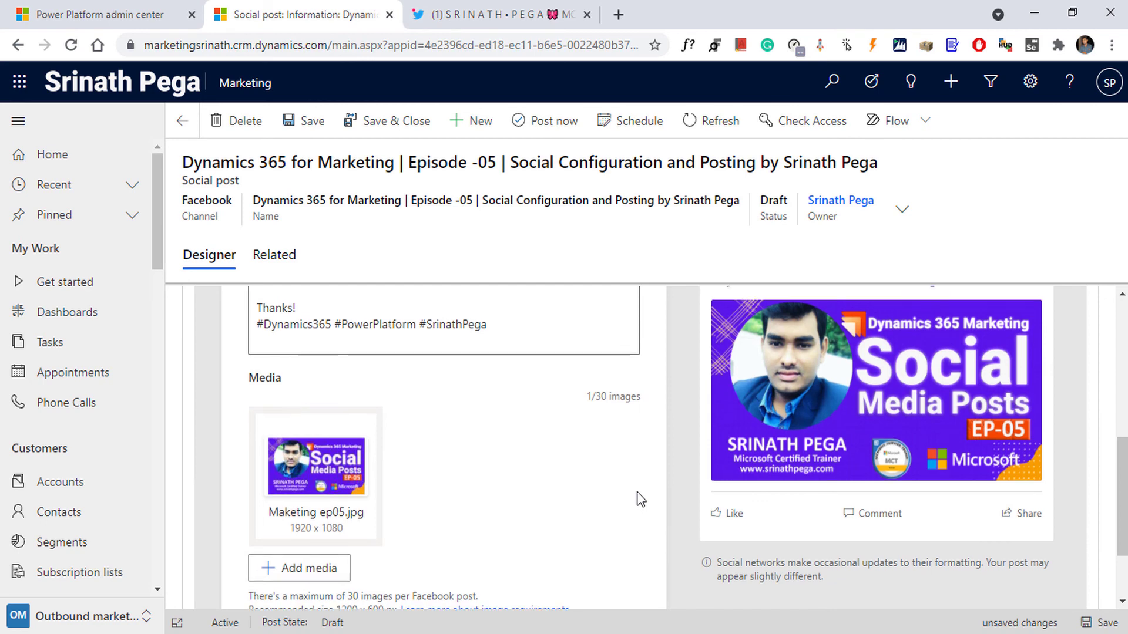
scroll(637, 492, up, 5)
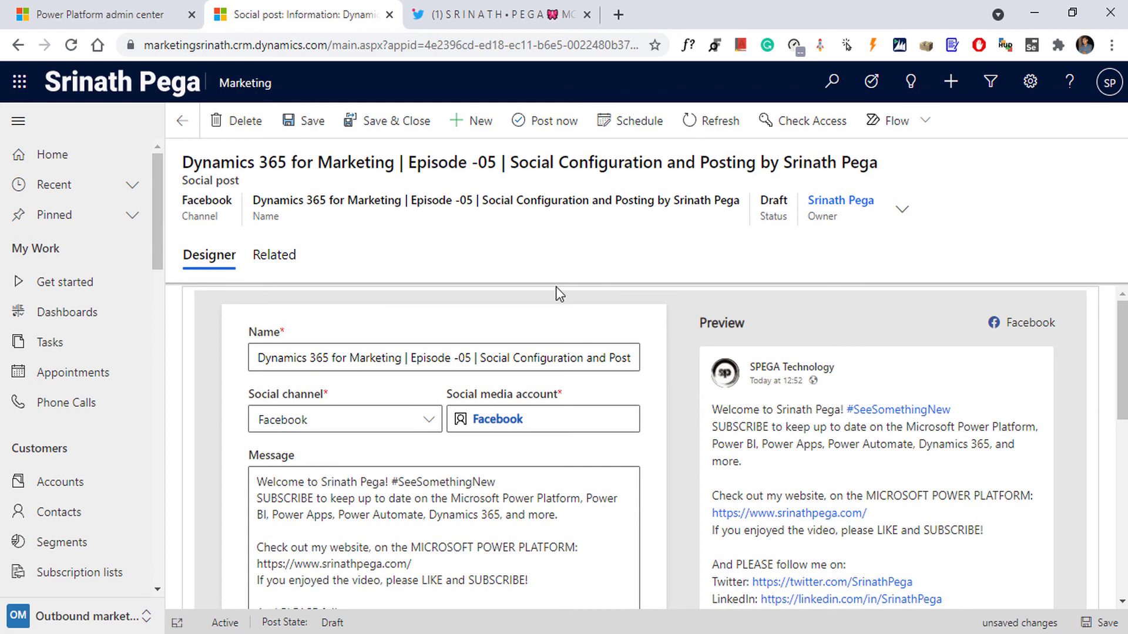
Step: Schedule the Facebook post for October 1, 2021 at 1:02 PM
click(635, 124)
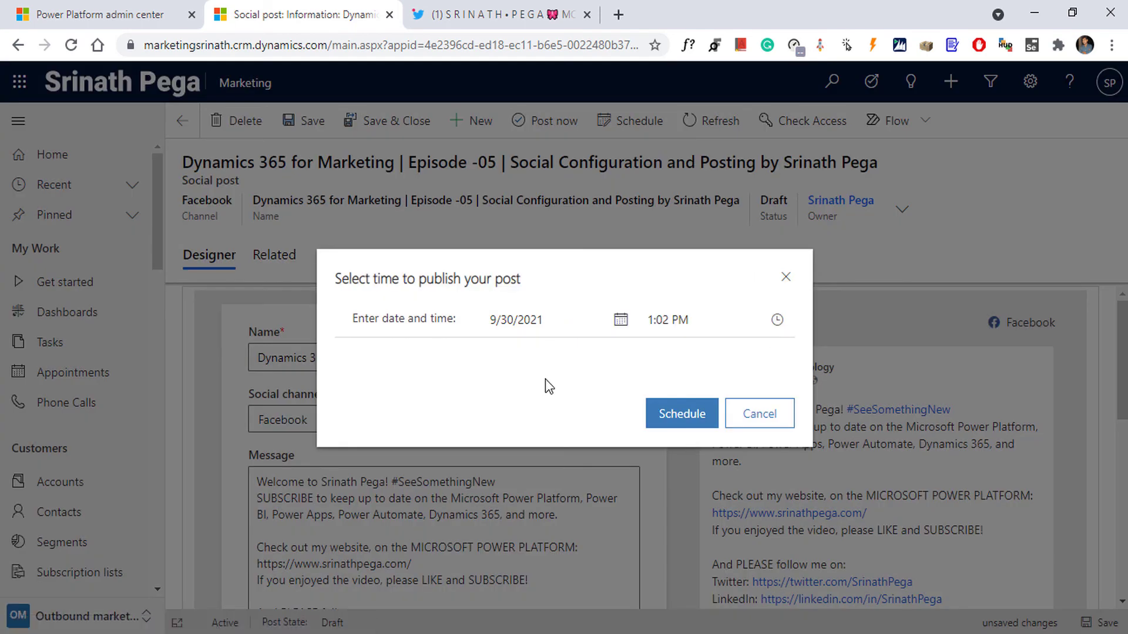
click(621, 320)
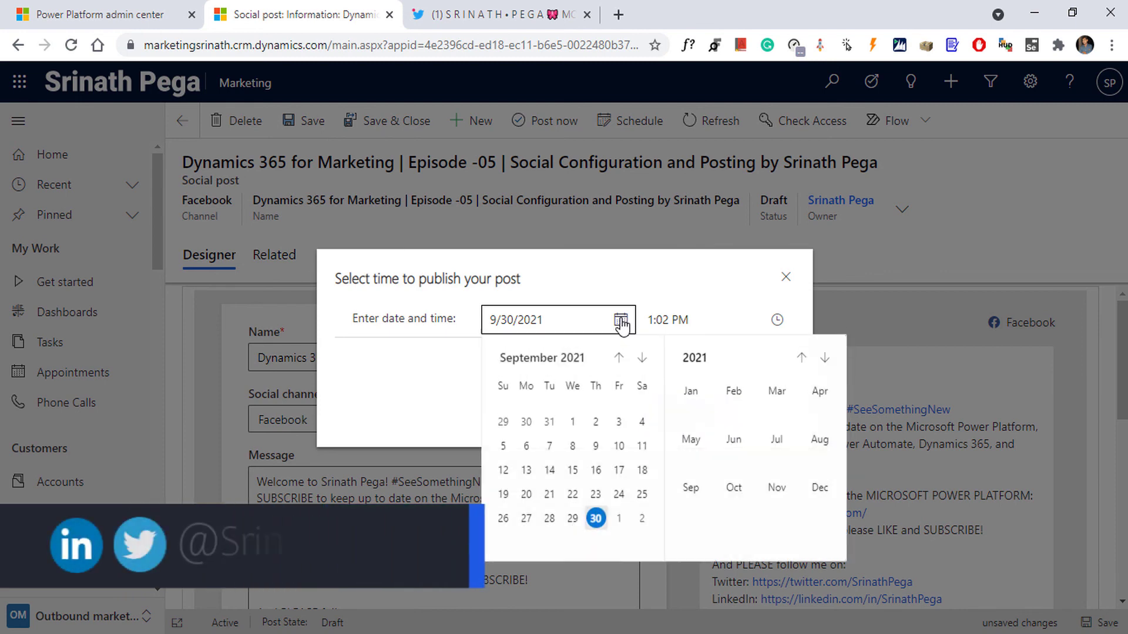
click(620, 520)
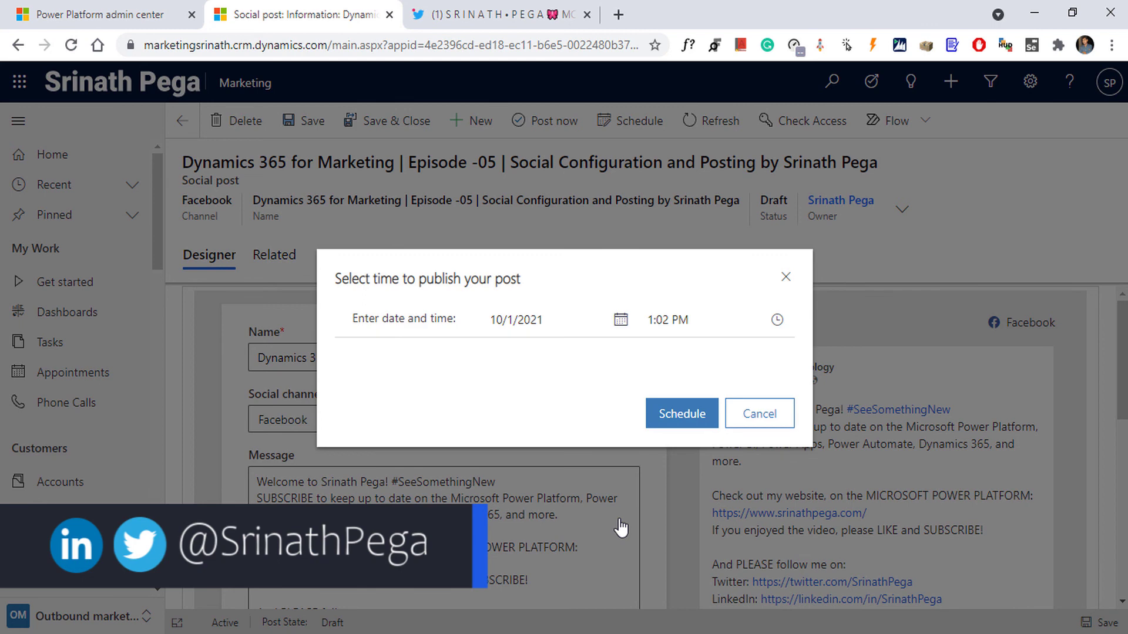
click(682, 413)
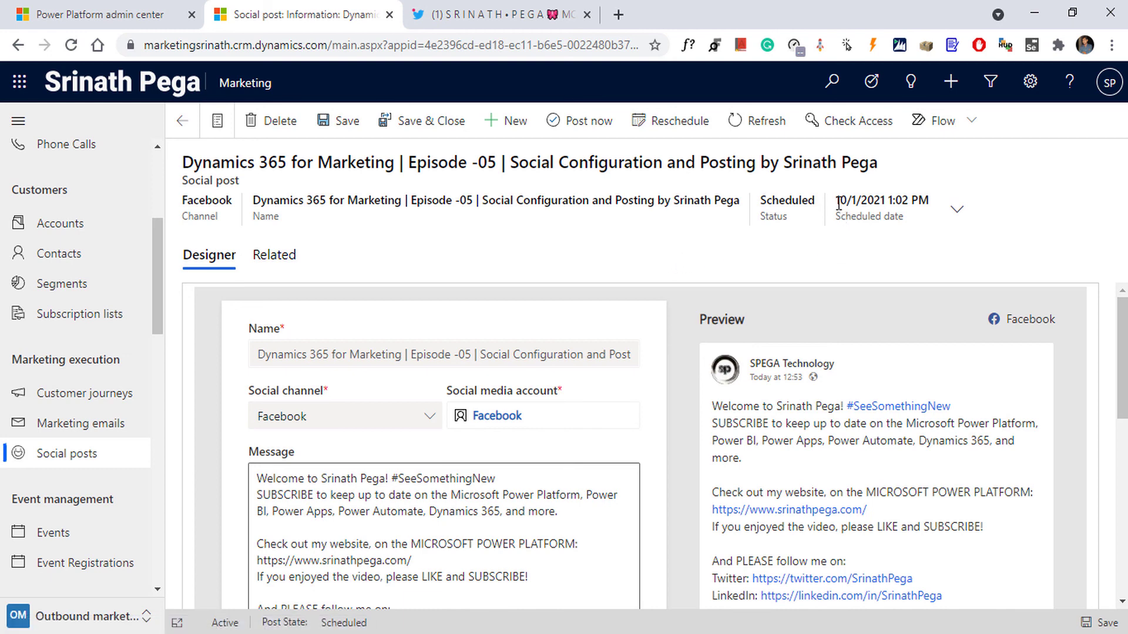
drag(836, 200, 929, 203)
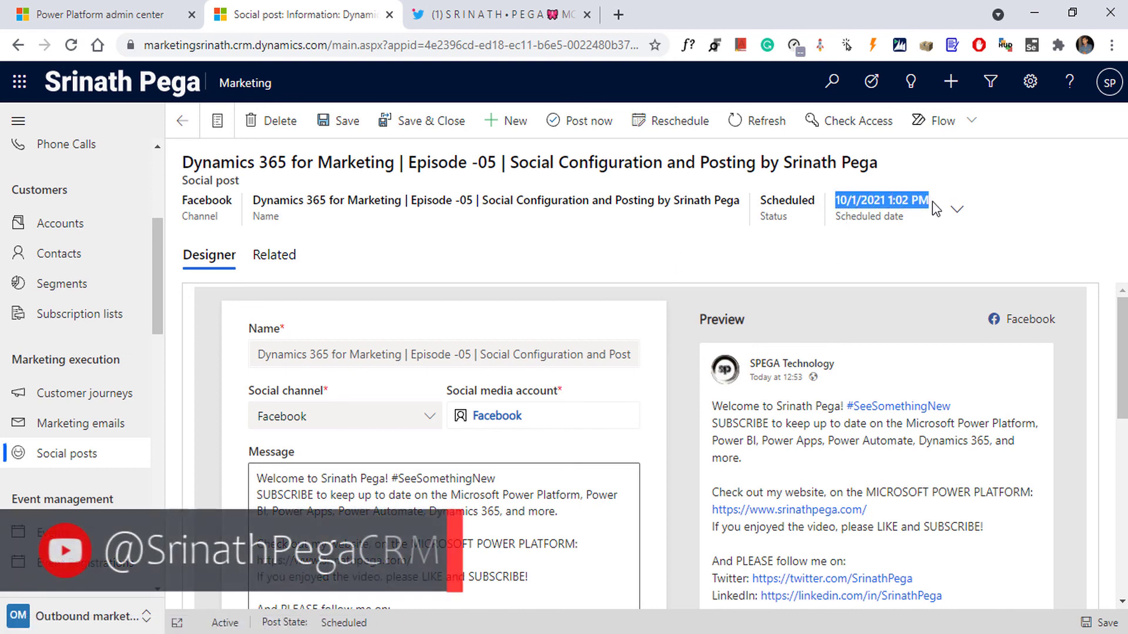
click(890, 242)
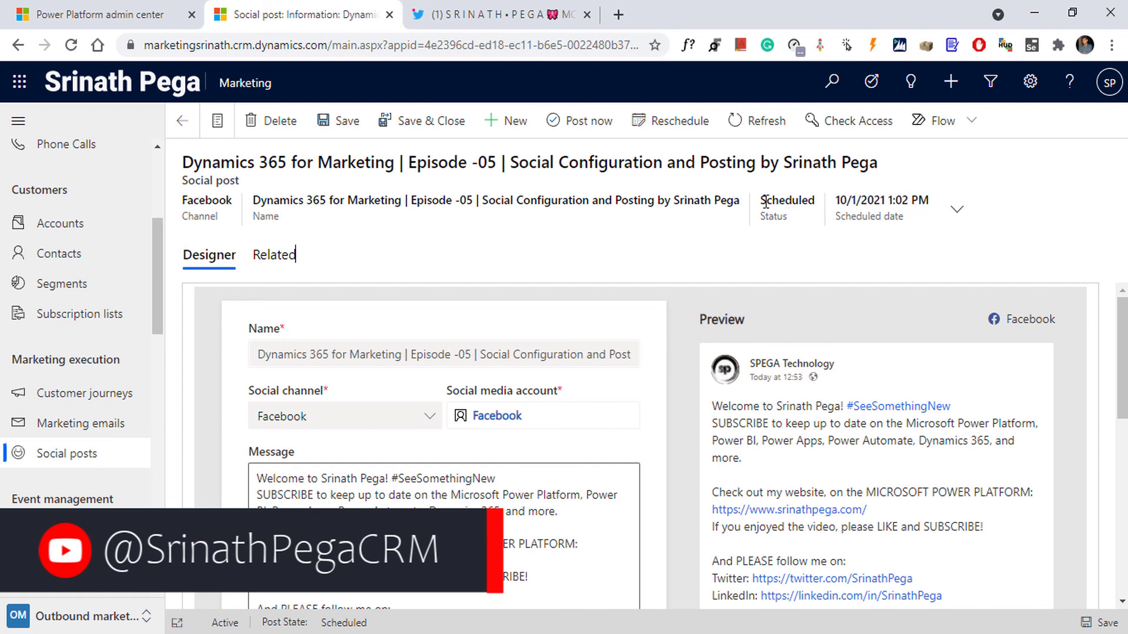
double_click(772, 200)
click(805, 262)
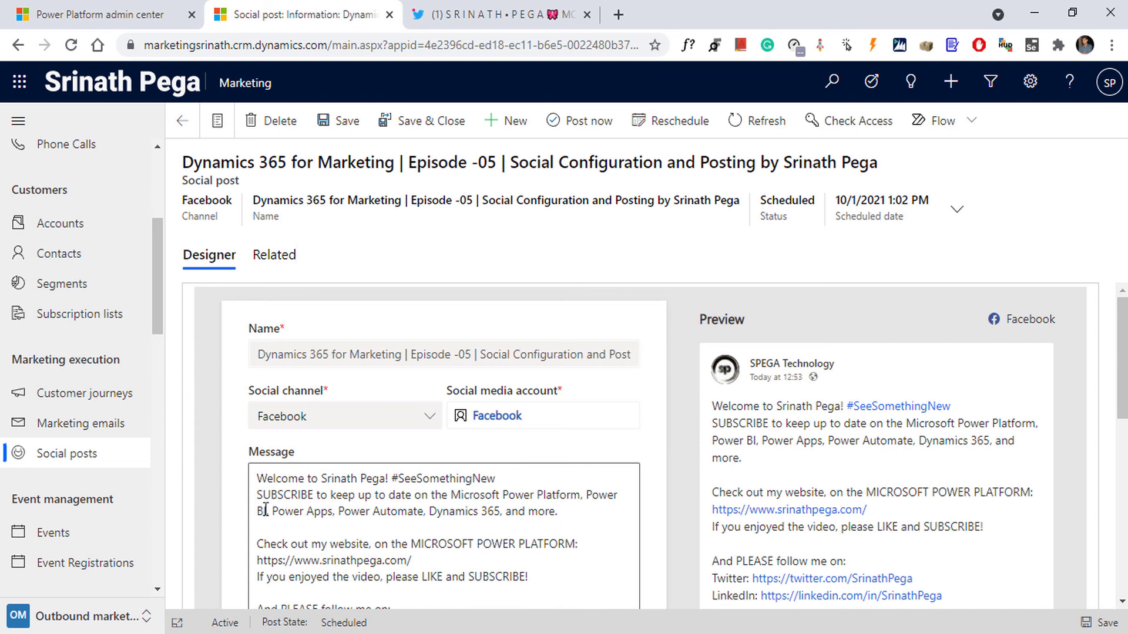
Step: Show the Social posts calendar with the Twitter and Facebook posts
click(79, 457)
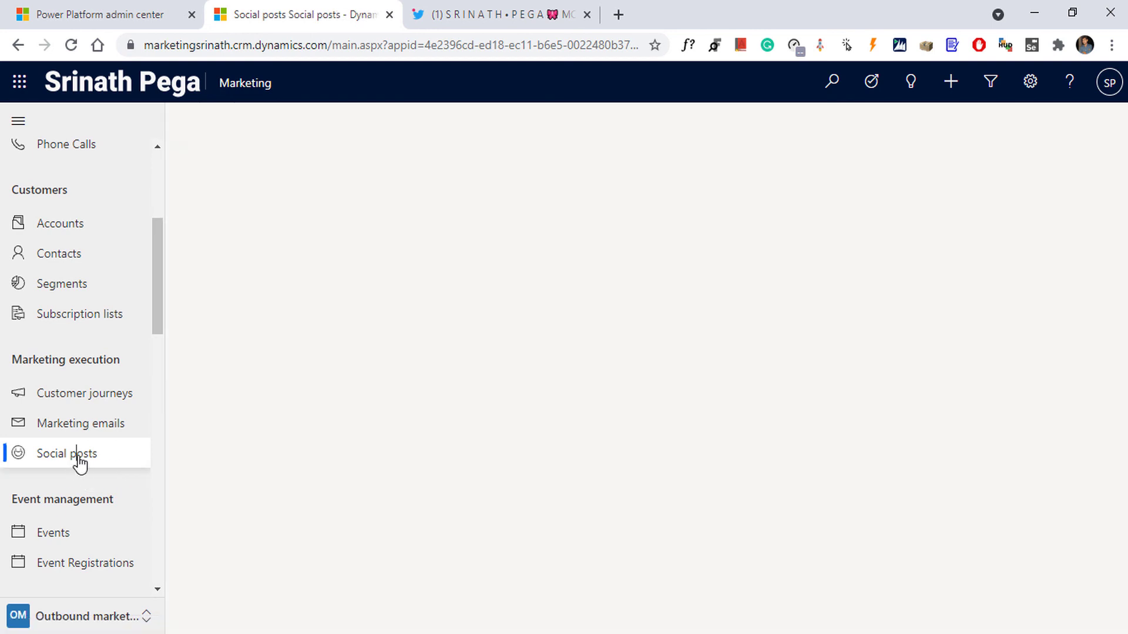